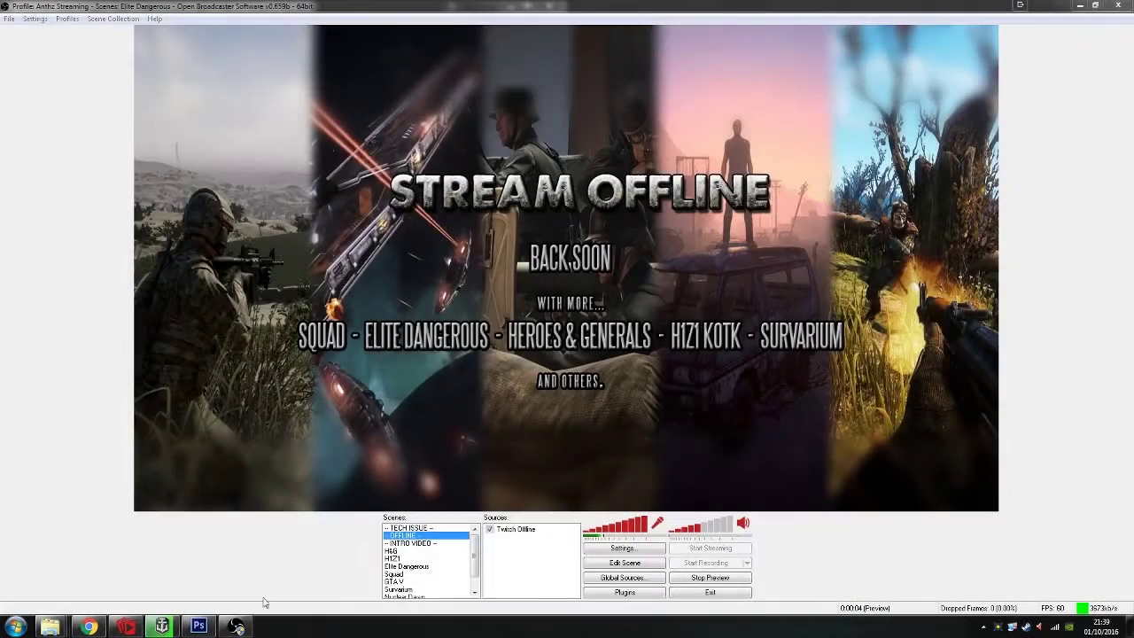
Add a new scene named World of Warships
left_click(451, 590)
right_click(453, 591)
left_click(488, 499)
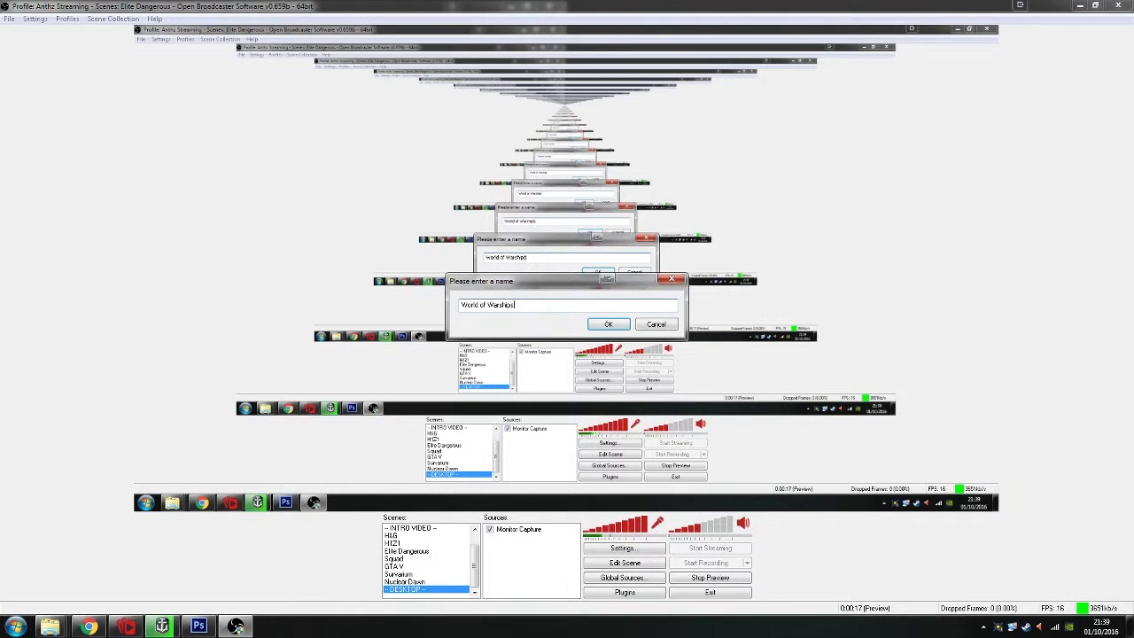
left_click(601, 326)
Add an image source named Background to the World of Warships scene
right_click(503, 559)
mouse_move(512, 564)
left_click(421, 466)
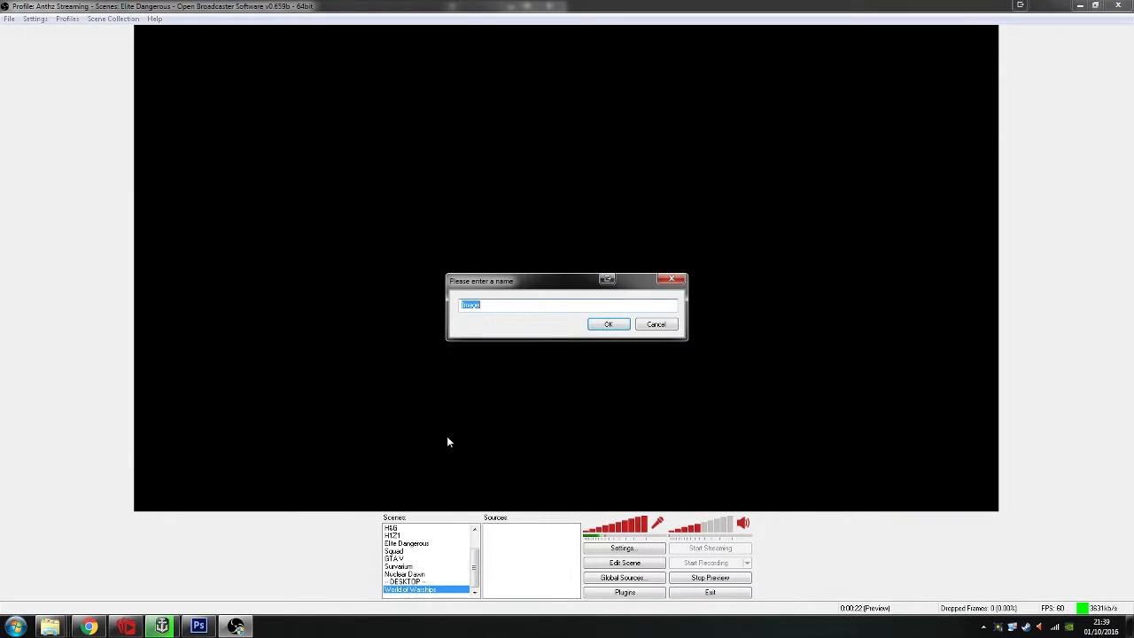
type("Background")
left_click(608, 324)
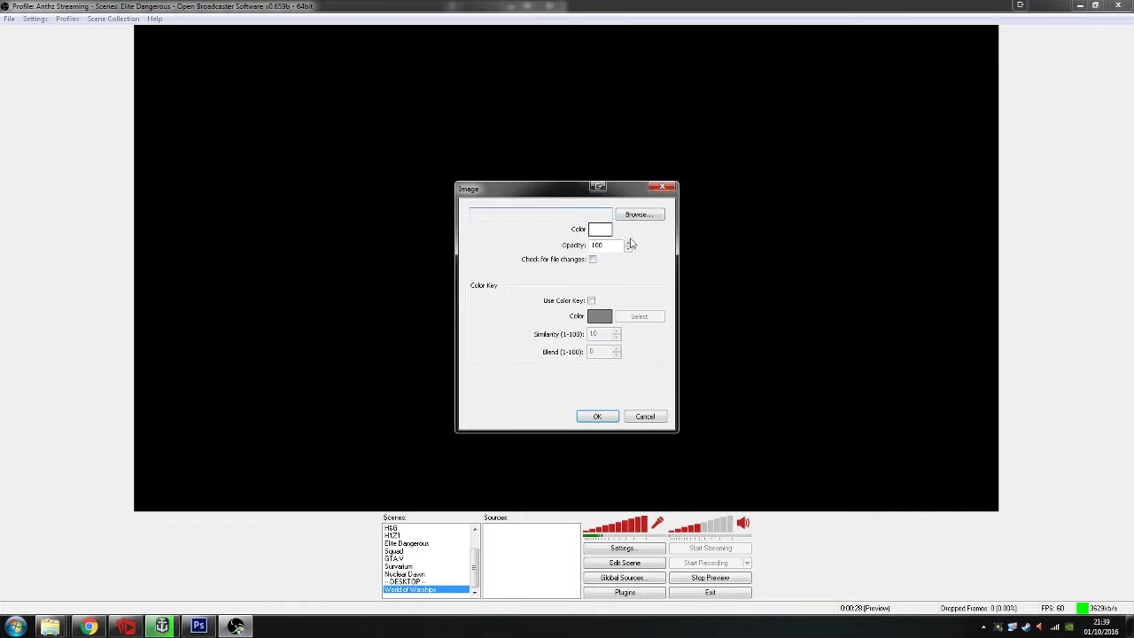
Load World of Warships Background.jpg from the World of Warships folder as the Background source's image
left_click(633, 216)
left_click(656, 224)
double_click(979, 372)
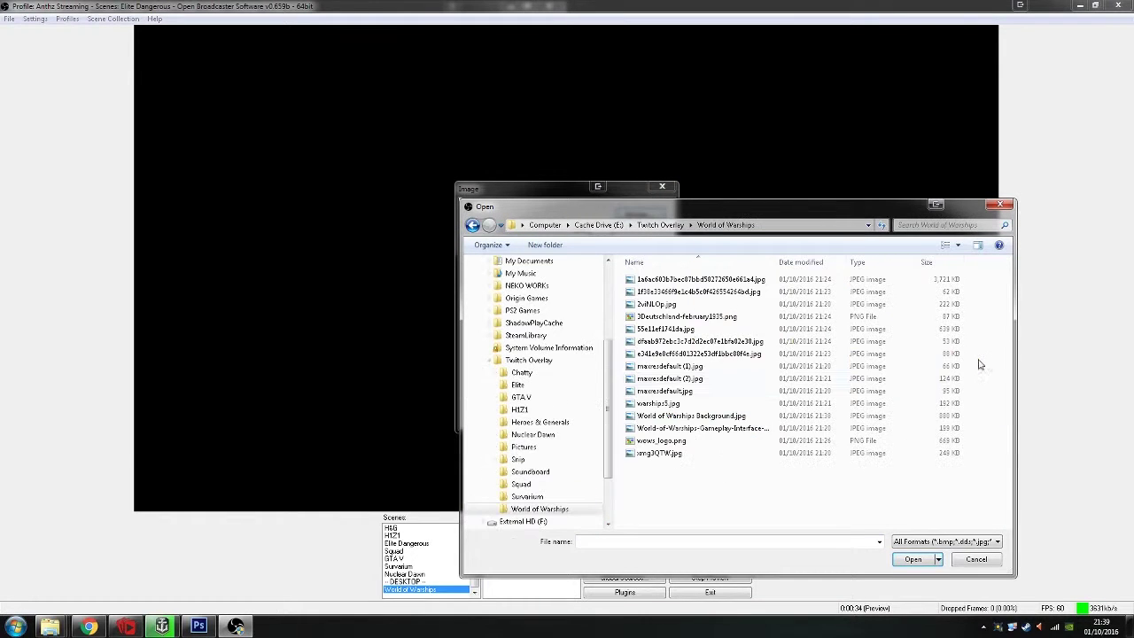
left_click(731, 416)
left_click(918, 560)
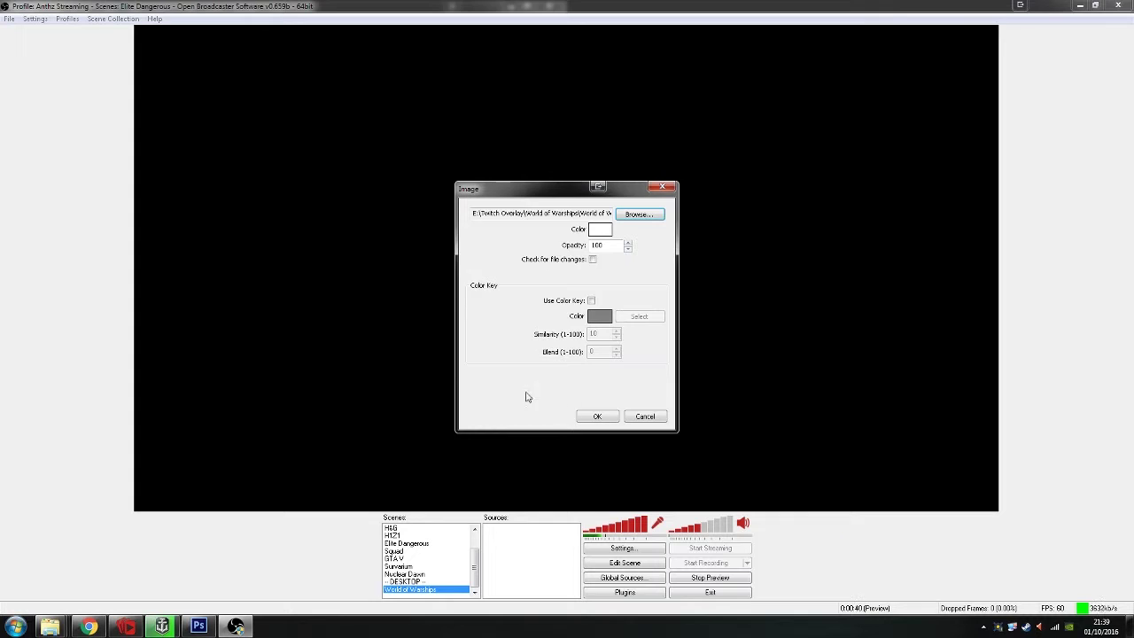
left_click(582, 420)
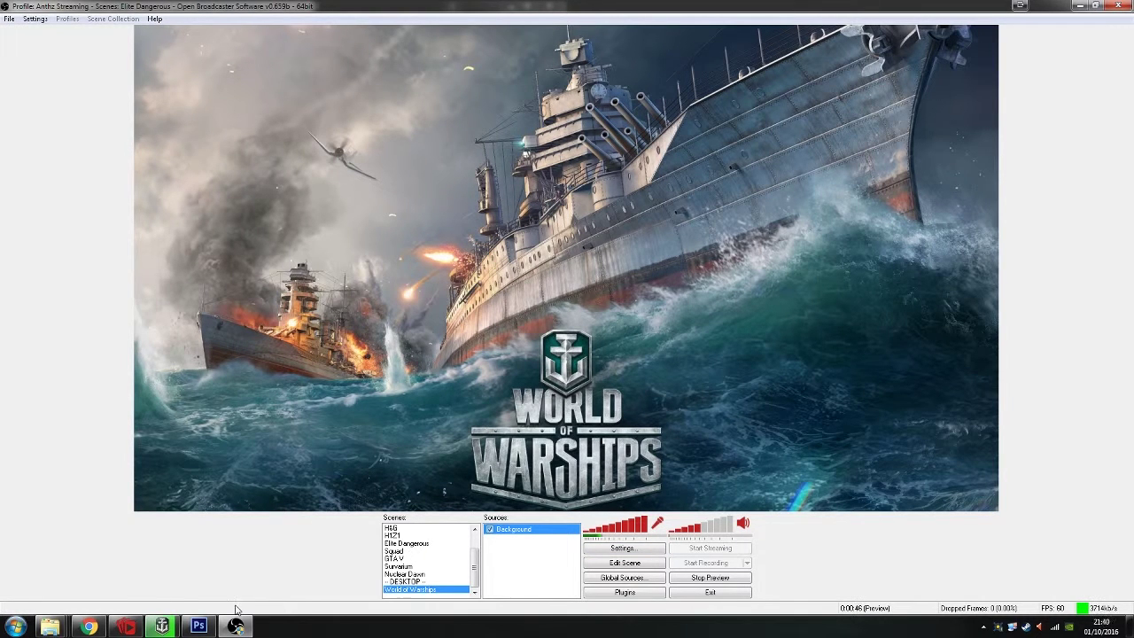
Reorder the World of Warships scene to the top of the scene list
right_click(420, 591)
mouse_move(473, 522)
left_click(383, 540)
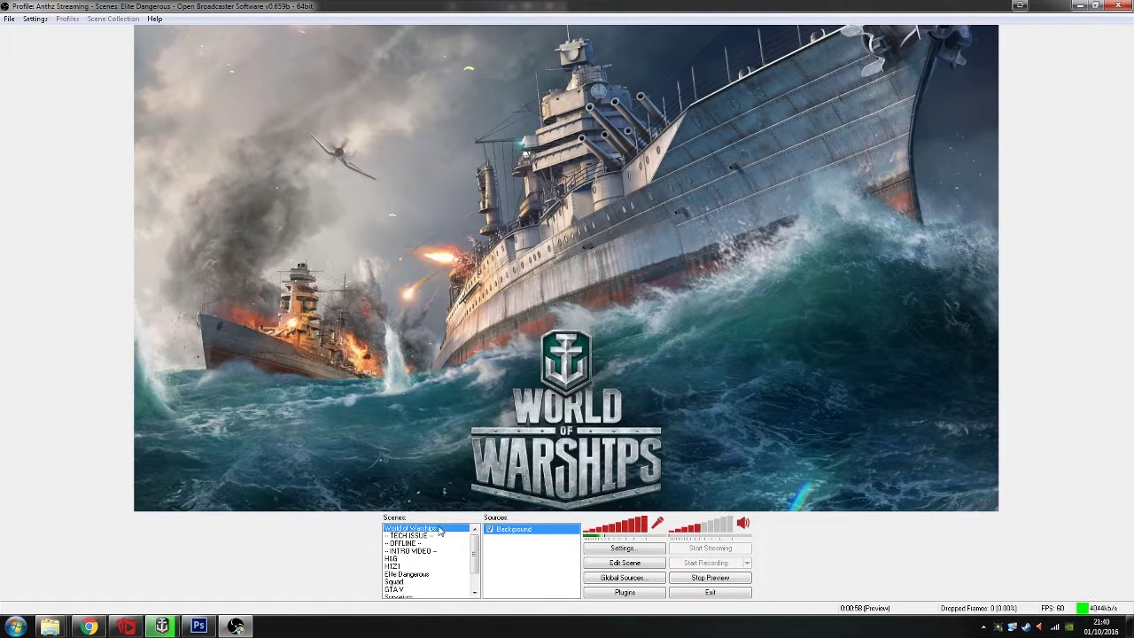
right_click(440, 529)
mouse_move(470, 456)
left_click(376, 469)
right_click(440, 536)
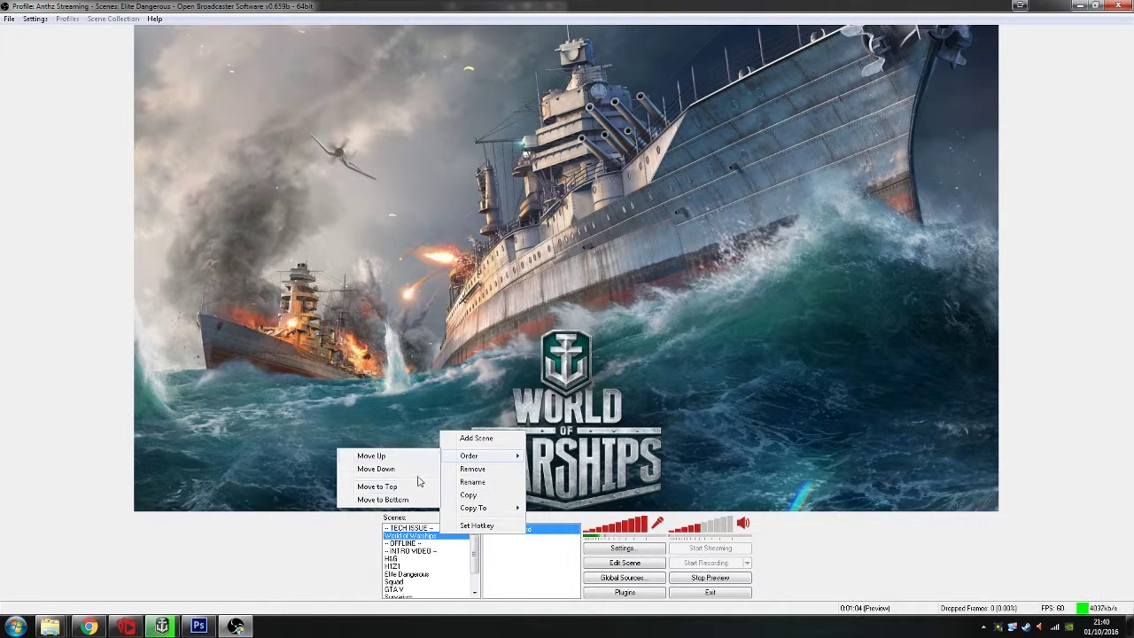
left_click(378, 486)
Switch to Photoshop and create a new blank document of 1920 × 1080 pixels
left_click(190, 628)
left_click(31, 8)
left_click(46, 21)
key("Tab")
type("1920")
key("Tab")
type("1")
left_click(624, 164)
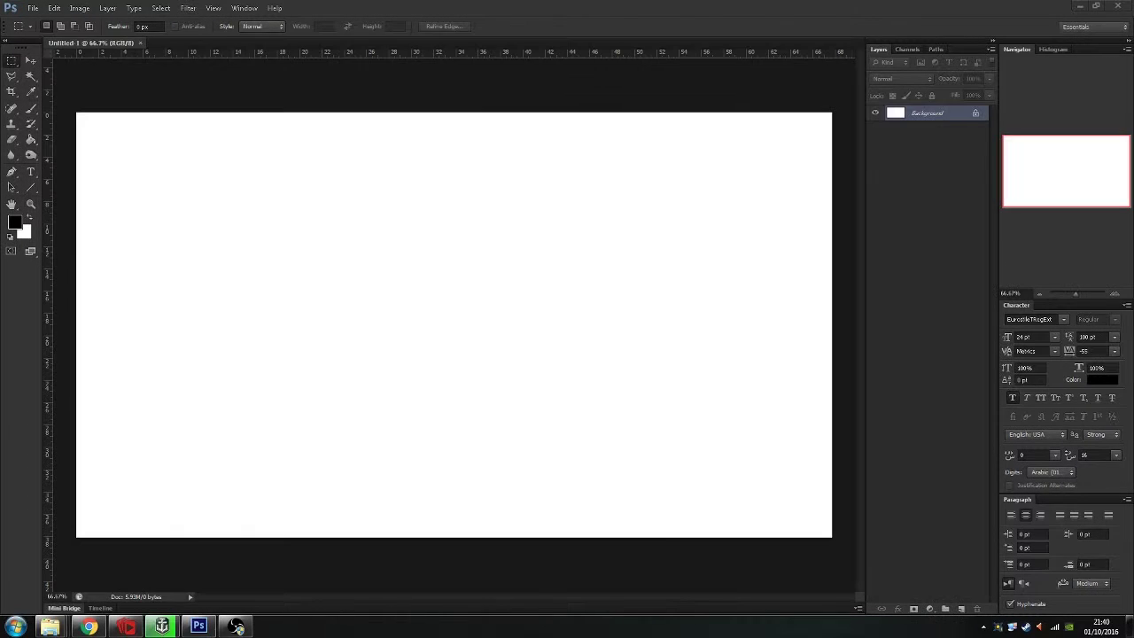
left_click(578, 326)
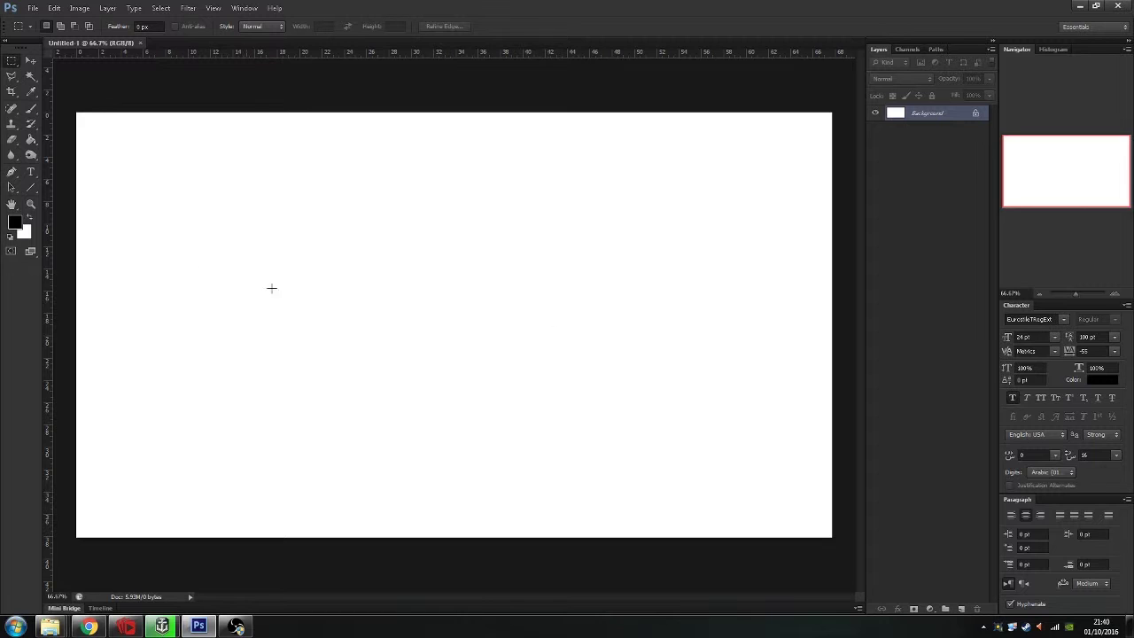
Place World-of-Warships-Gameplay-Interface-Screenshots-4.jpg from the World of Warships folder as a full-canvas layer and deselect it
mouse_move(49, 626)
left_click(66, 567)
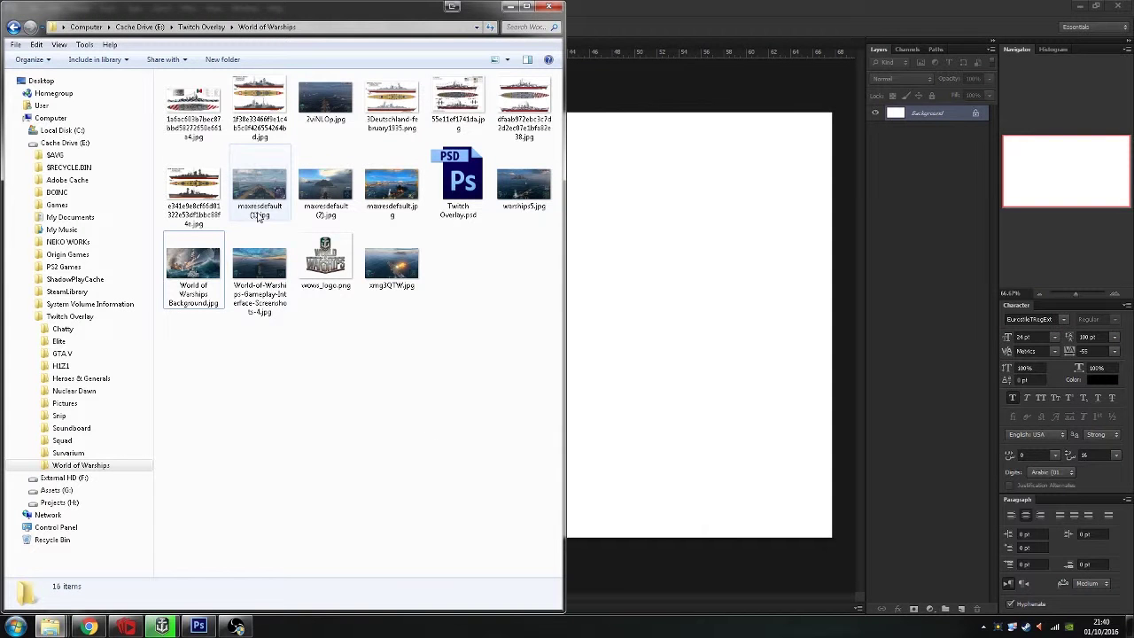
left_click_drag(239, 266, 608, 324)
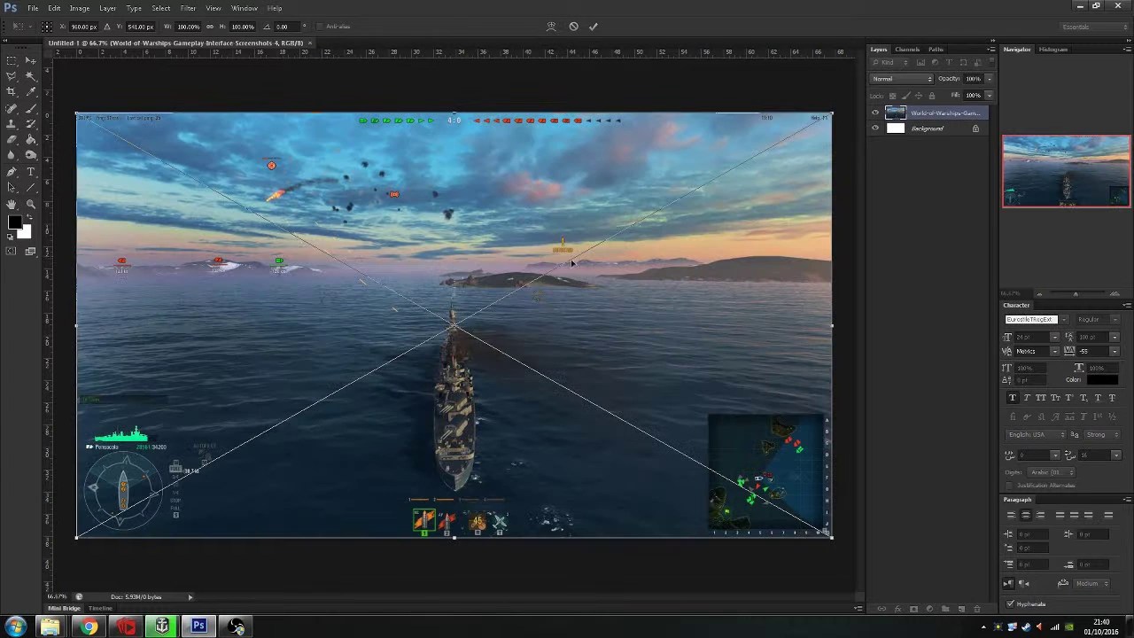
left_click(594, 26)
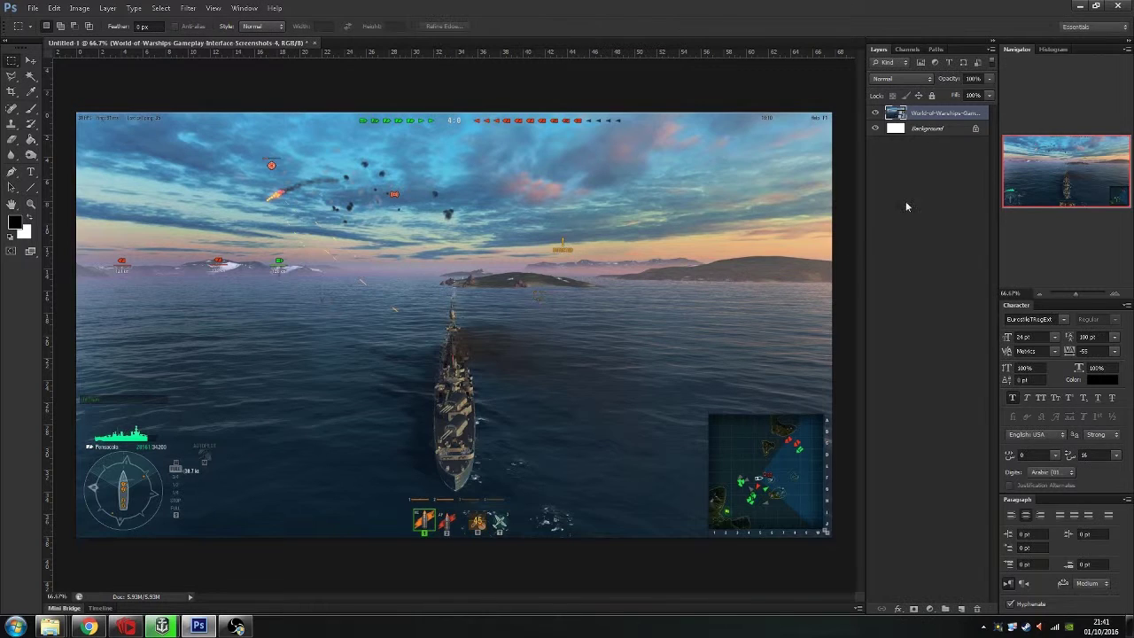
left_click(34, 63)
left_click(950, 526)
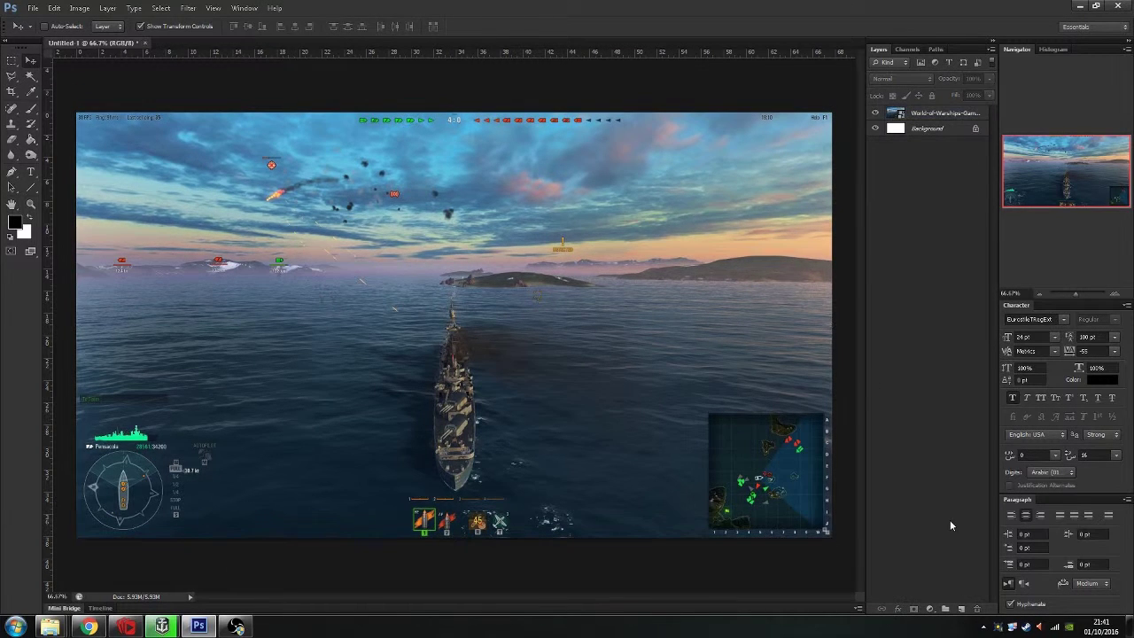
Place maxresdefault (1).jpg and maxresdefault (2).jpg from the World of Warships folder as new layers
mouse_move(50, 627)
left_click(189, 550)
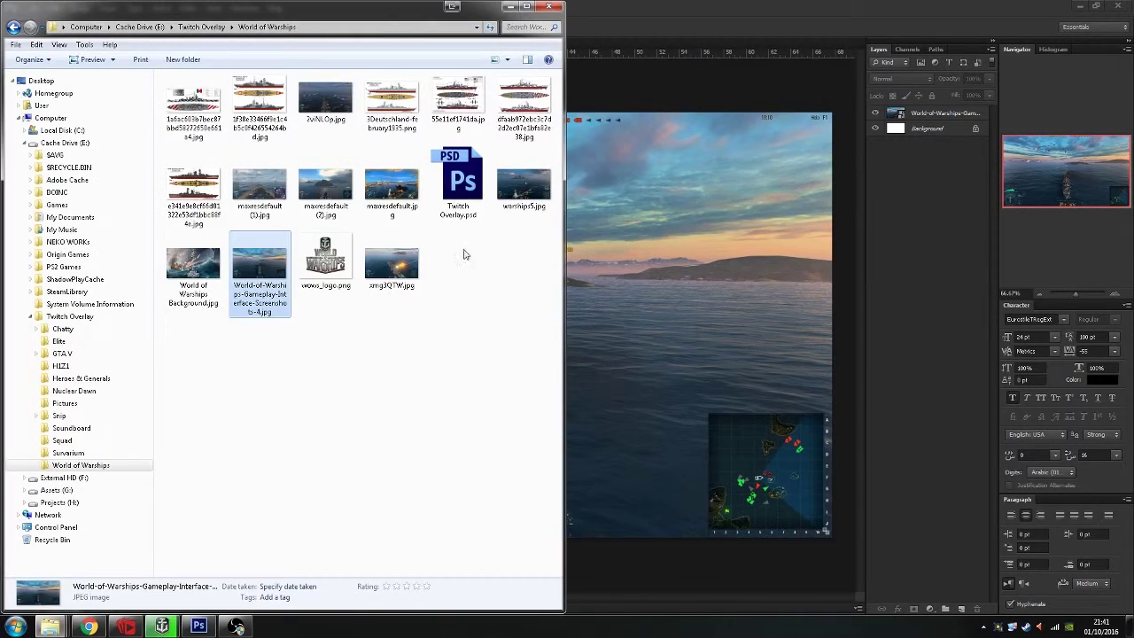
left_click_drag(264, 196, 659, 284)
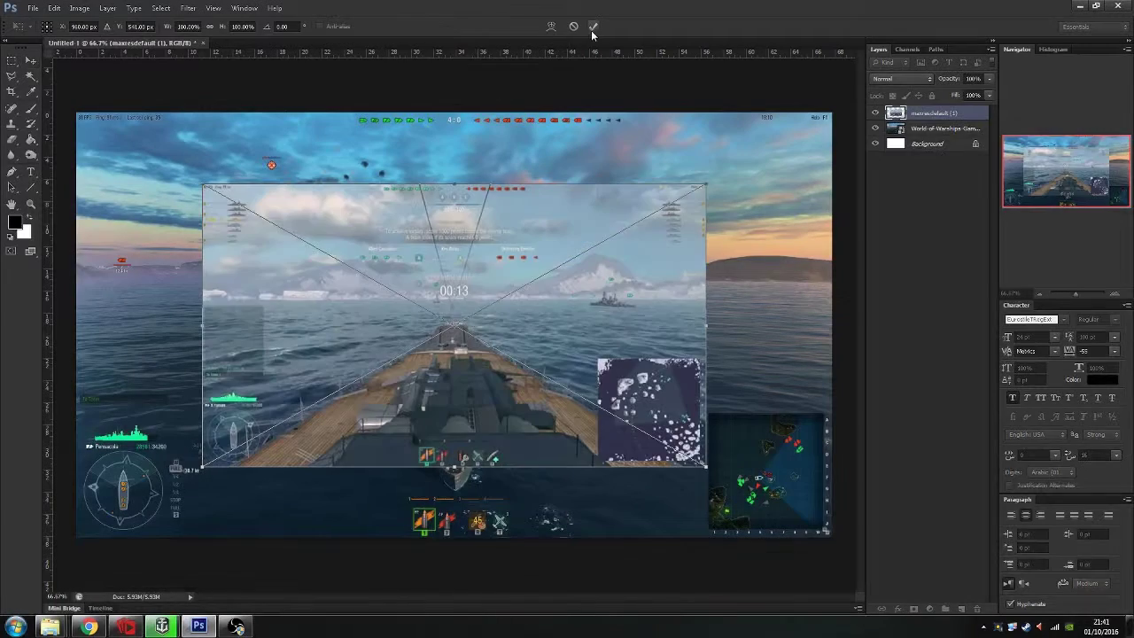
left_click(77, 558)
left_click_drag(326, 184, 659, 284)
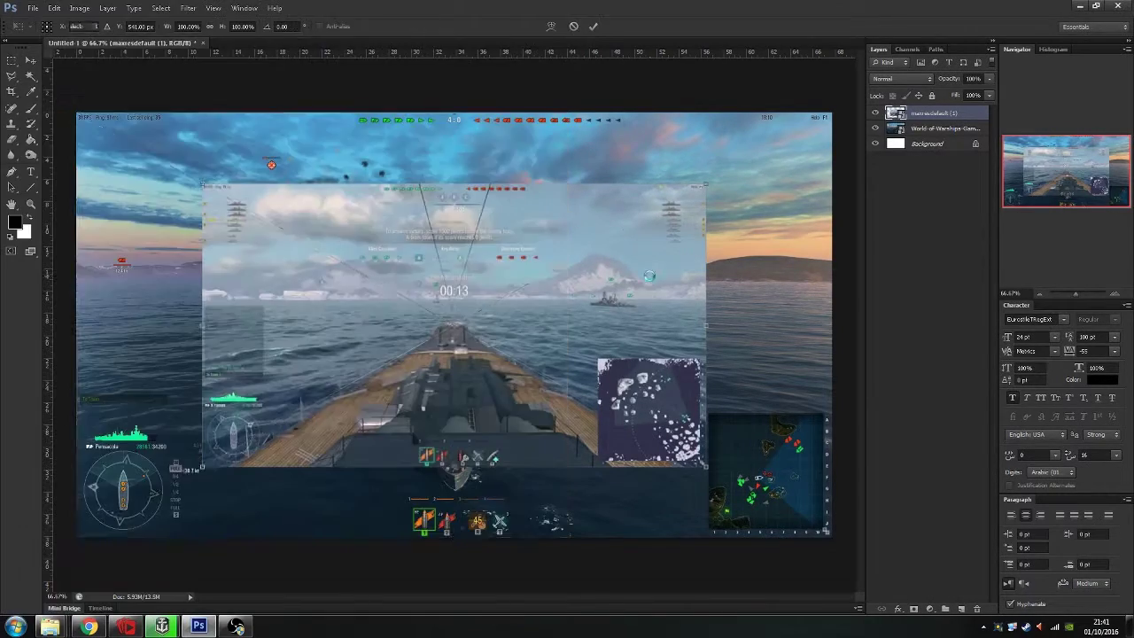
left_click(589, 25)
Place maxresdefault.jpg and warships5.jpg from the same folder as further layers
left_click(51, 626)
left_click(76, 558)
left_click_drag(386, 186, 598, 258)
left_click(590, 26)
left_click(50, 626)
left_click(94, 567)
left_click_drag(524, 187, 631, 215)
left_click(591, 26)
Place 2viNLOp.jpg as a layer and create a layer group named Top Bar above the screenshot layers
left_click(51, 627)
left_click(93, 554)
left_click_drag(325, 98, 532, 293)
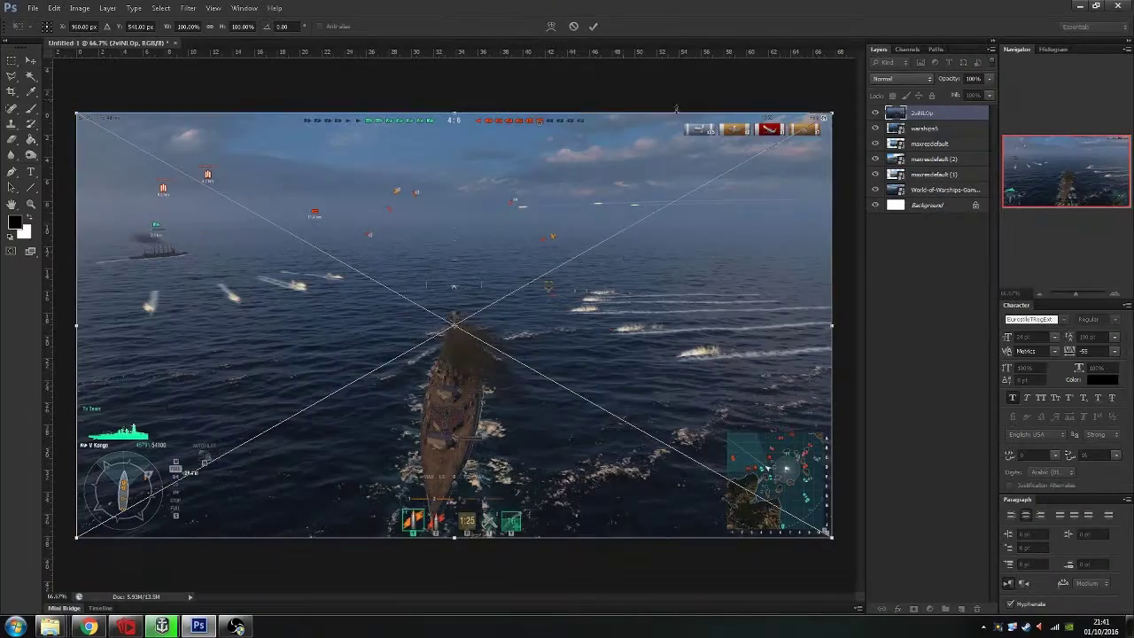
key("Return")
left_click(946, 608)
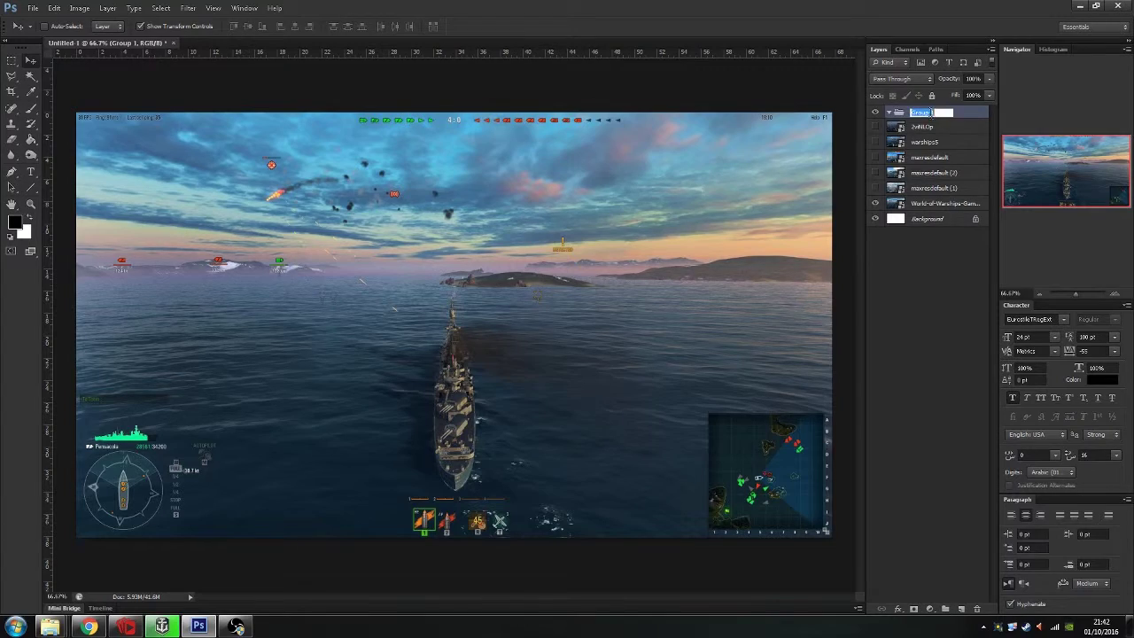
Switch to Chrome and examine the Google Images results for "world of warships menu" to study the game's menu styling
mouse_move(50, 627)
mouse_move(86, 557)
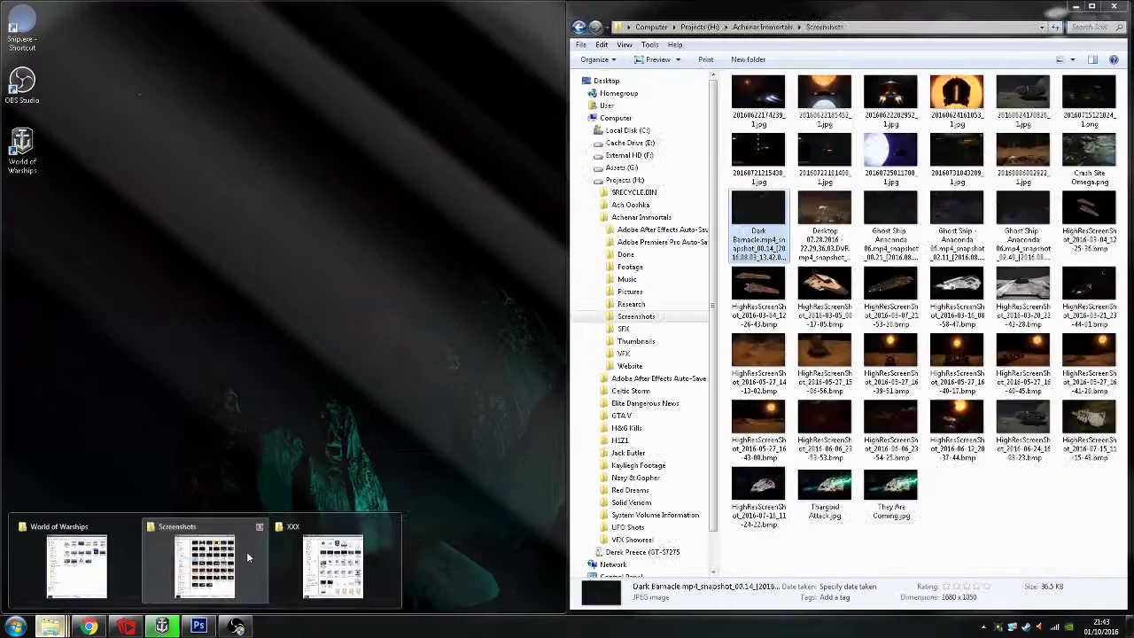
left_click(332, 565)
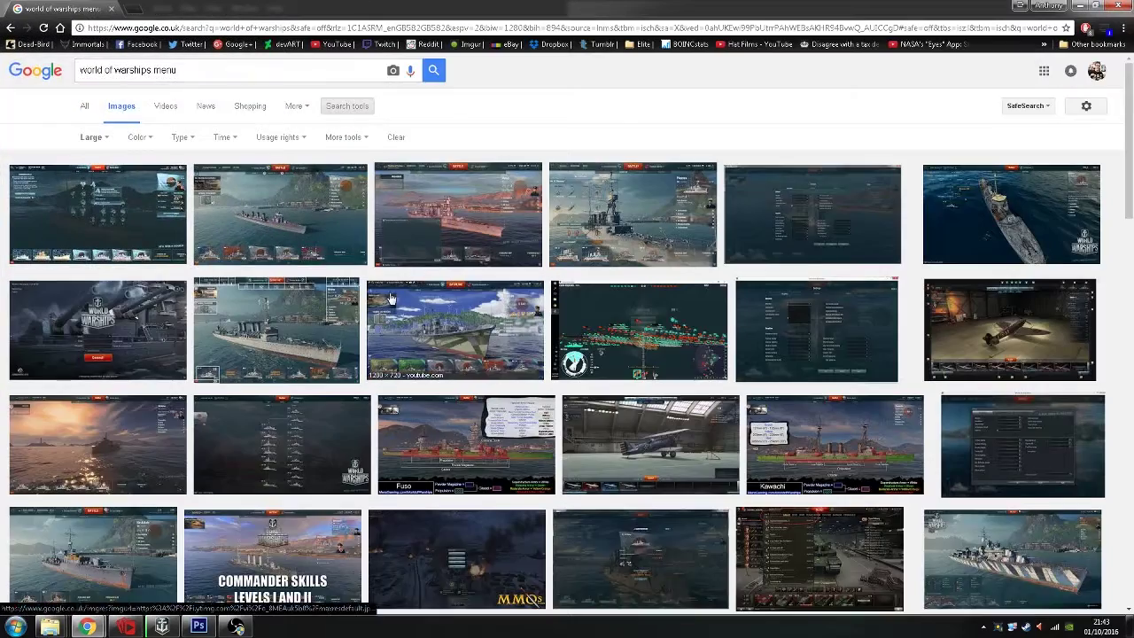
scroll(390, 298, "down", 1)
left_click(102, 175)
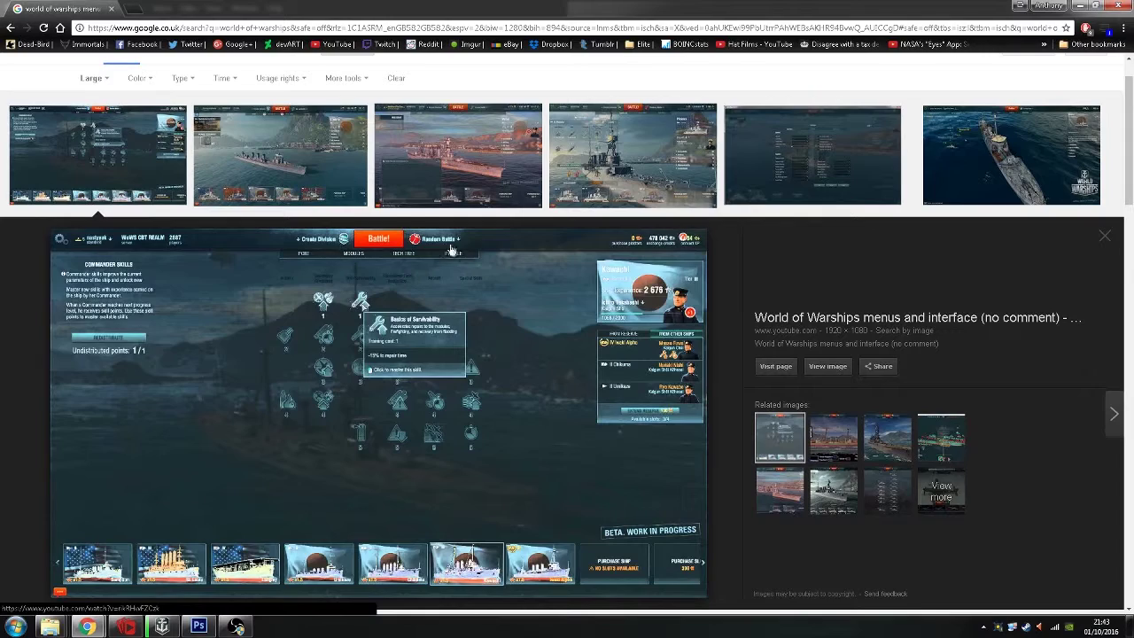
left_click(227, 175)
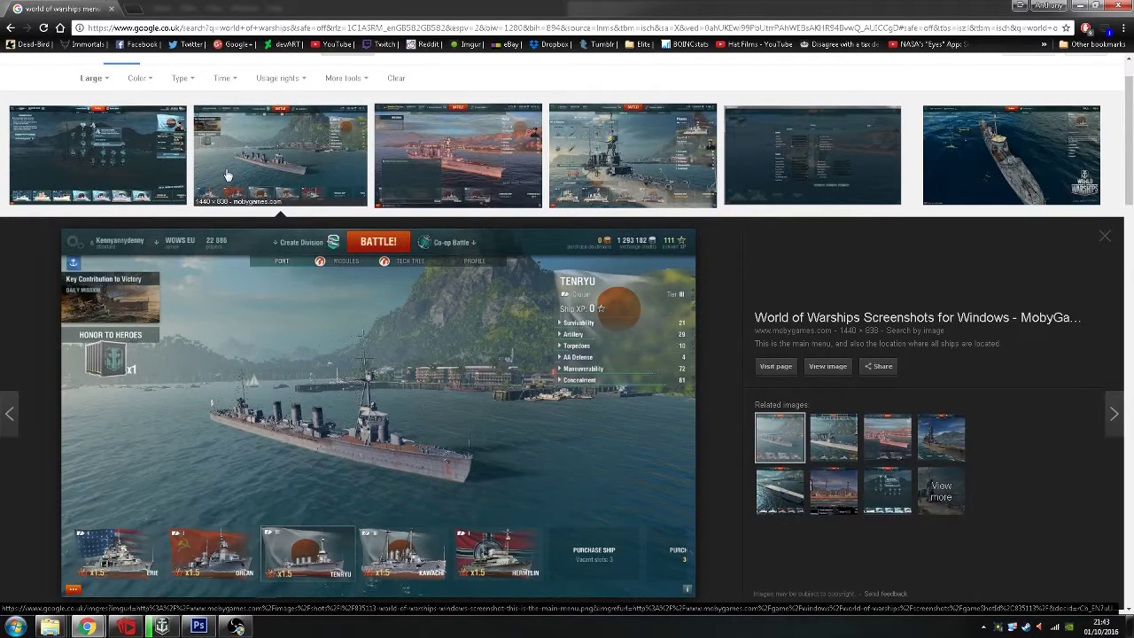
left_click(426, 166)
left_click(577, 163)
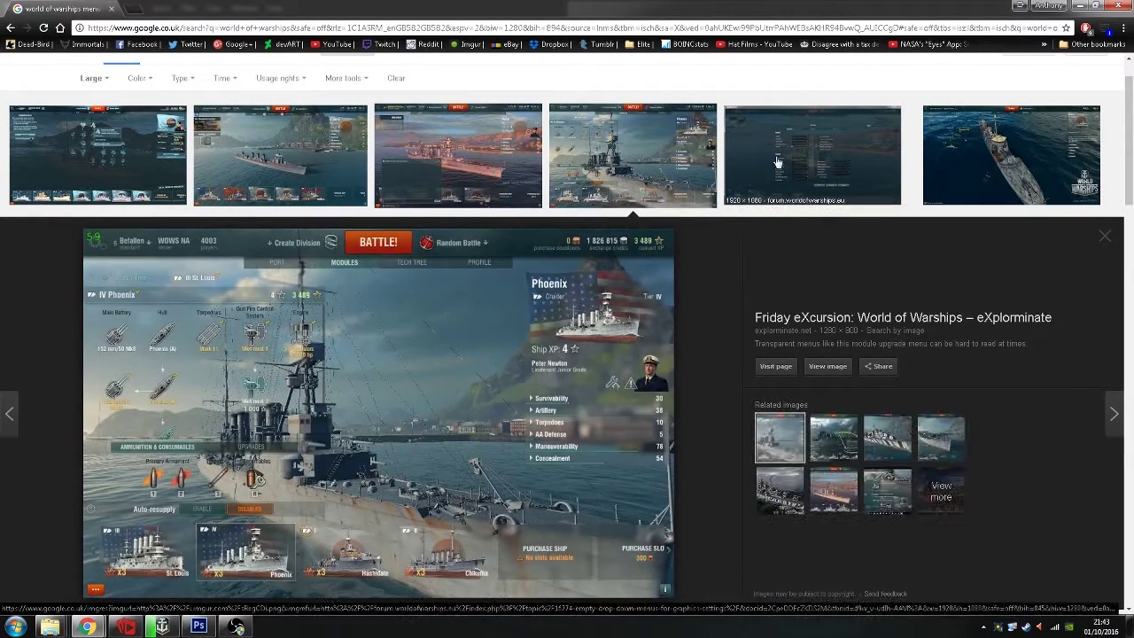
left_click(777, 162)
left_click(998, 161)
left_click(100, 170)
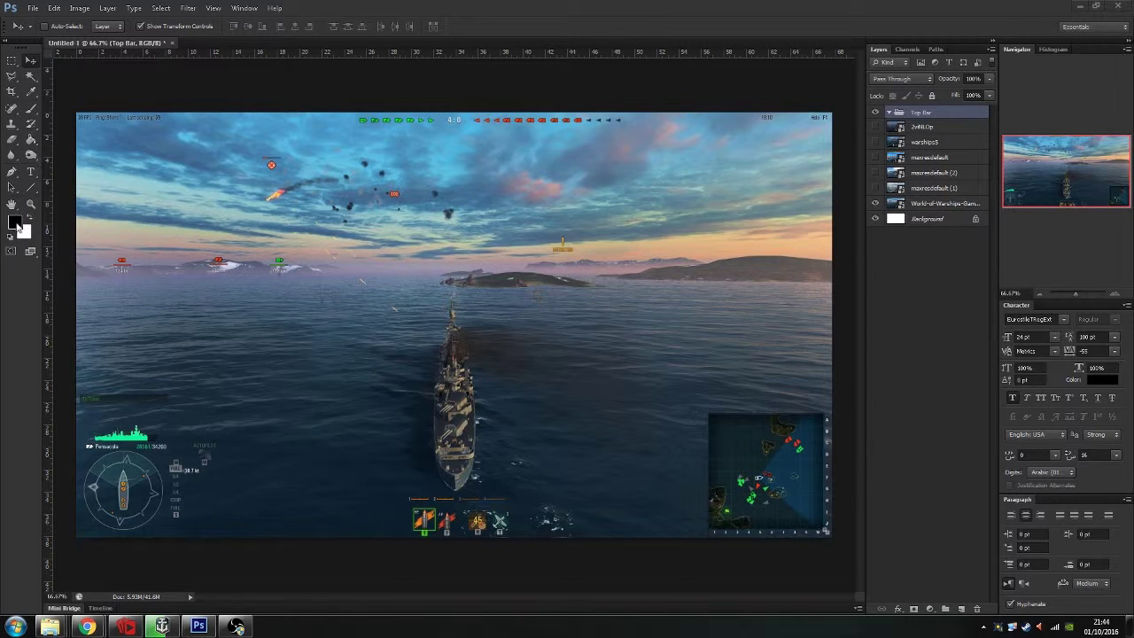
Set the Photoshop foreground colour to the dark blue #1a2d3c sampled from the sea in the screenshot
left_click(15, 222)
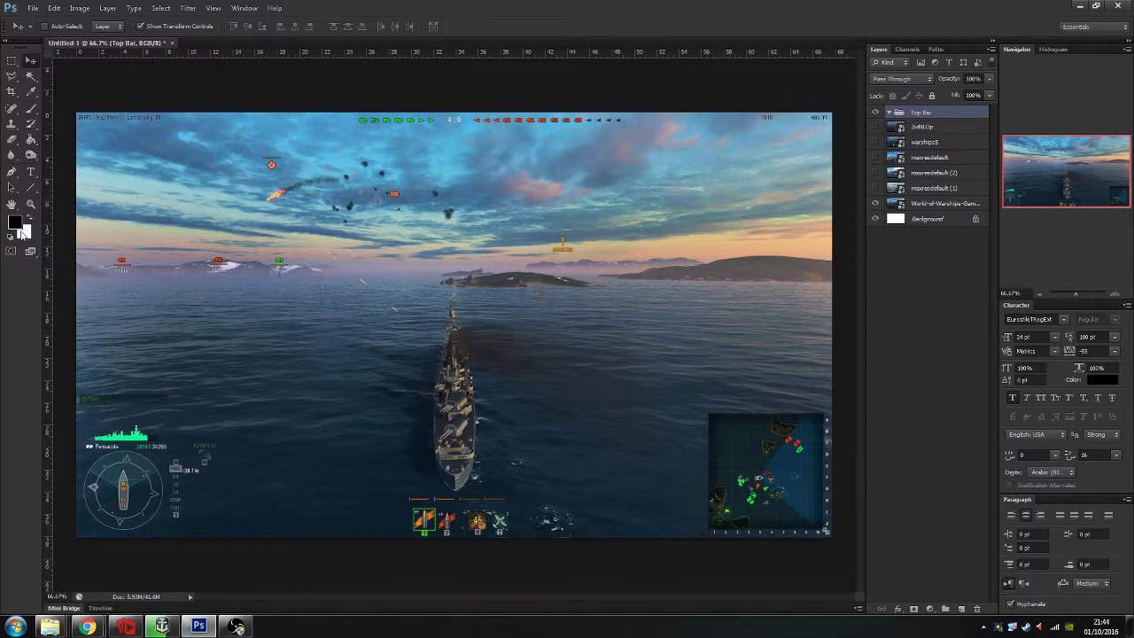
left_click(318, 403)
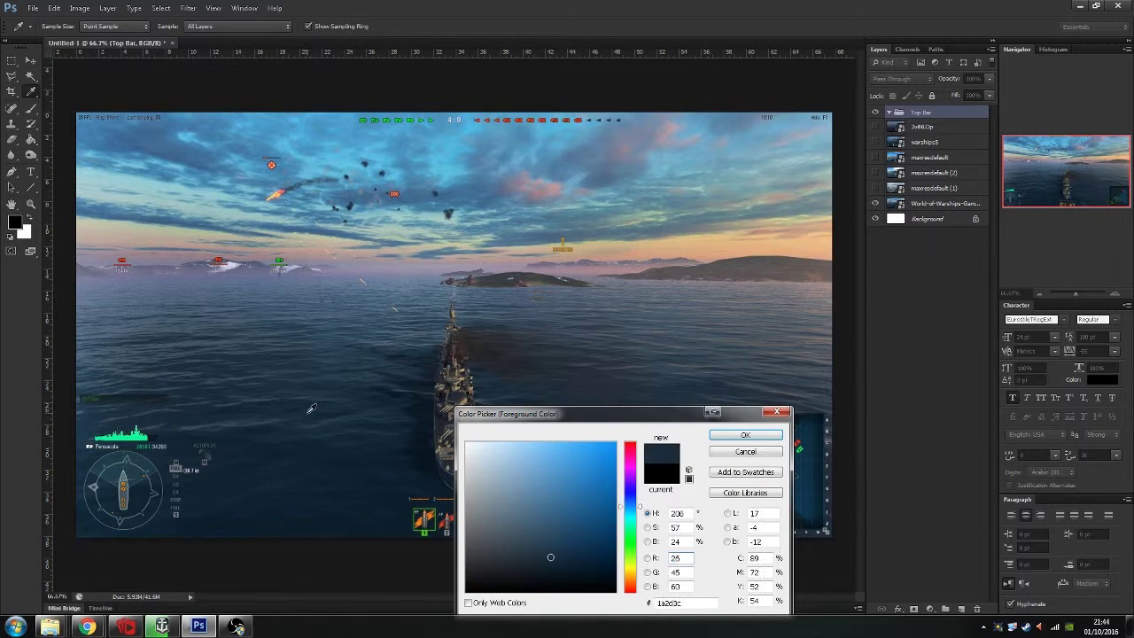
left_click(745, 434)
Draw a dark blue rectangle about 3.5 cm tall across the full width of the canvas's upper edge
right_click(31, 187)
left_click(89, 185)
left_click_drag(67, 101, 841, 152)
Select the whole canvas and crop the image to it, trimming the rectangle's overhang
left_click(12, 60)
key("ctrl+a")
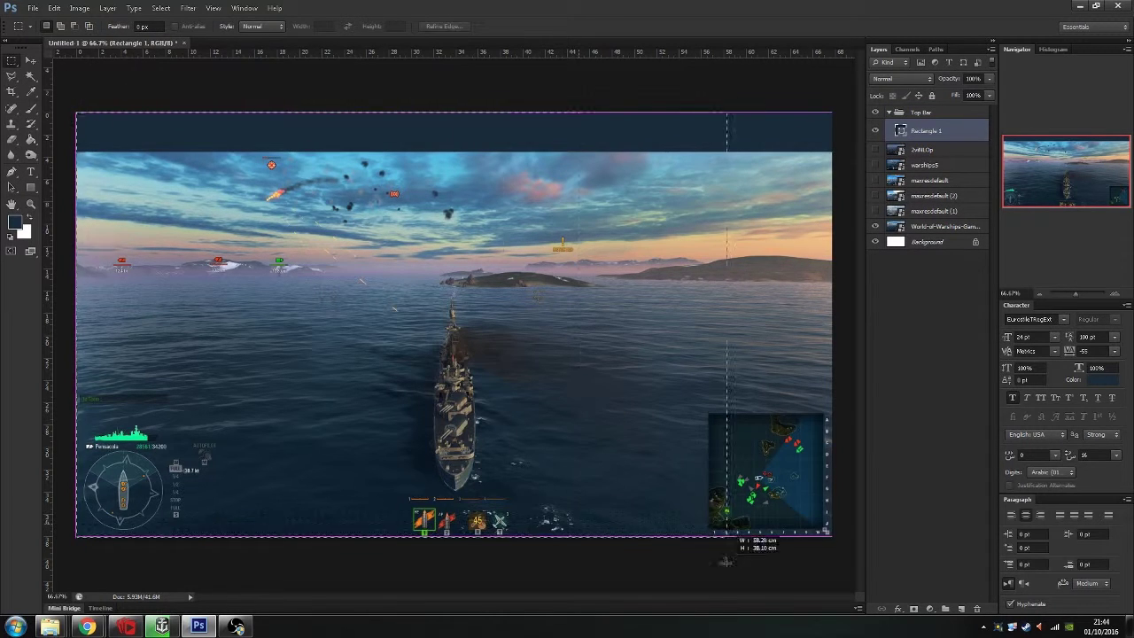
left_click(79, 8)
left_click(89, 129)
right_click(927, 126)
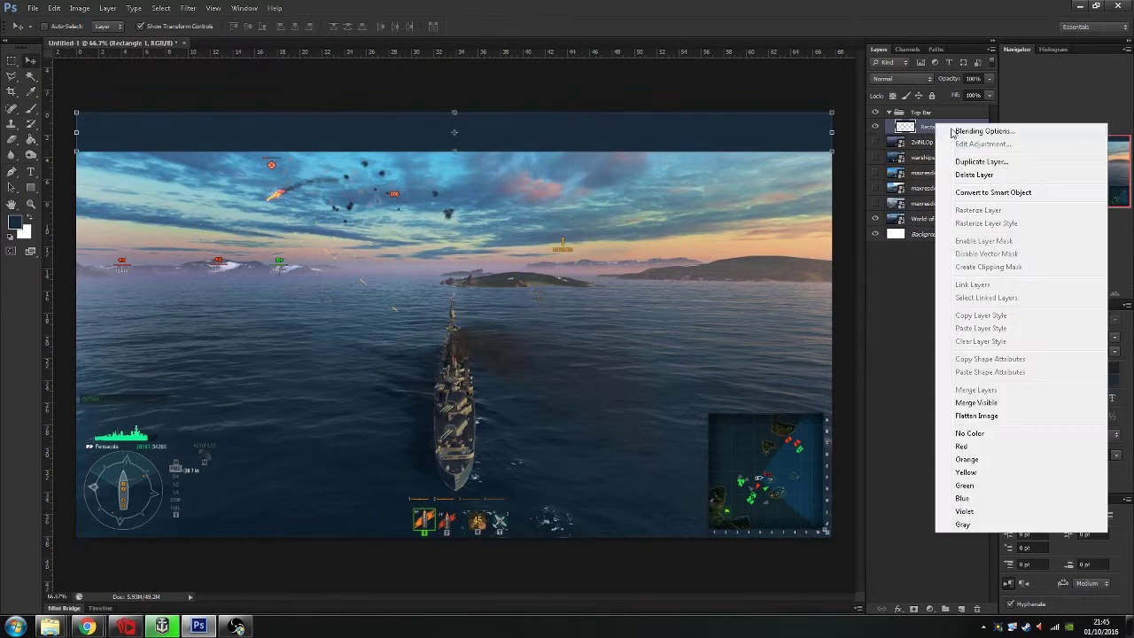
left_click(966, 130)
left_click(734, 370)
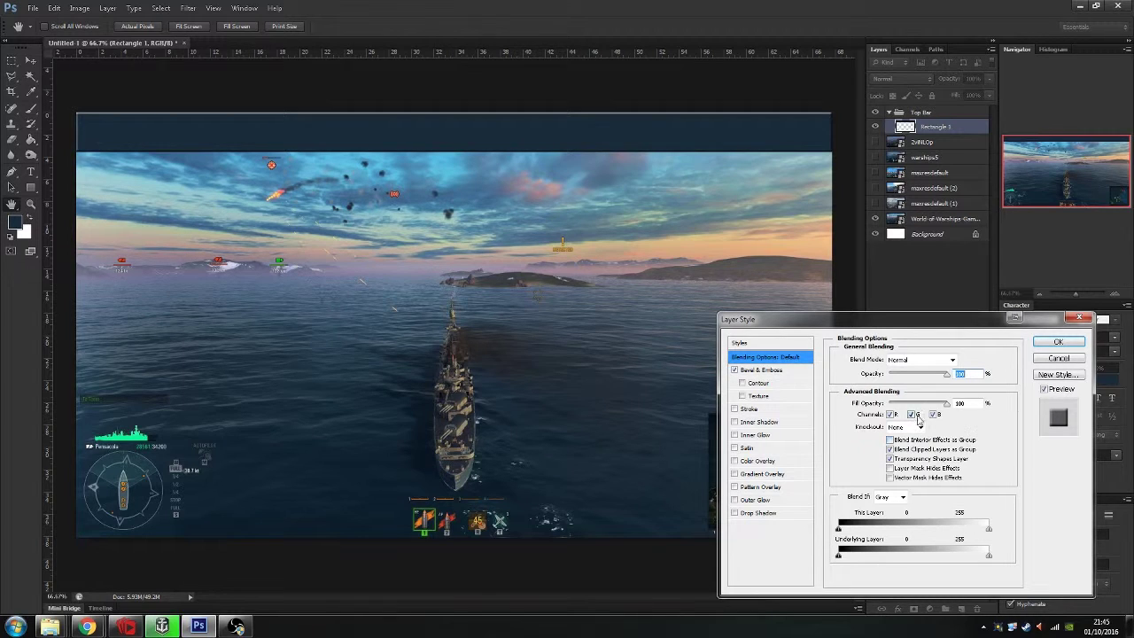
key("Escape")
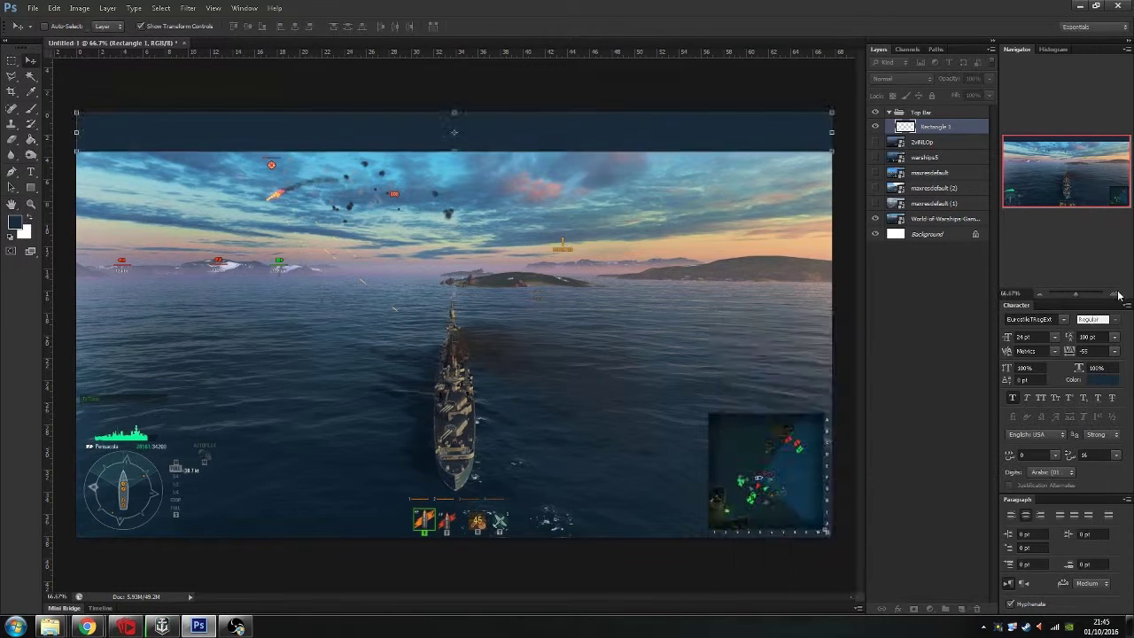
Apply Bevel & Emboss to the top bar rectangle, trying a 45° light angle before aiming the light from the upper left
left_click(1115, 294)
left_click(1114, 294)
left_click_drag(1074, 182, 966, 157)
scroll(675, 585, "up", 2)
scroll(675, 603, "left", 2)
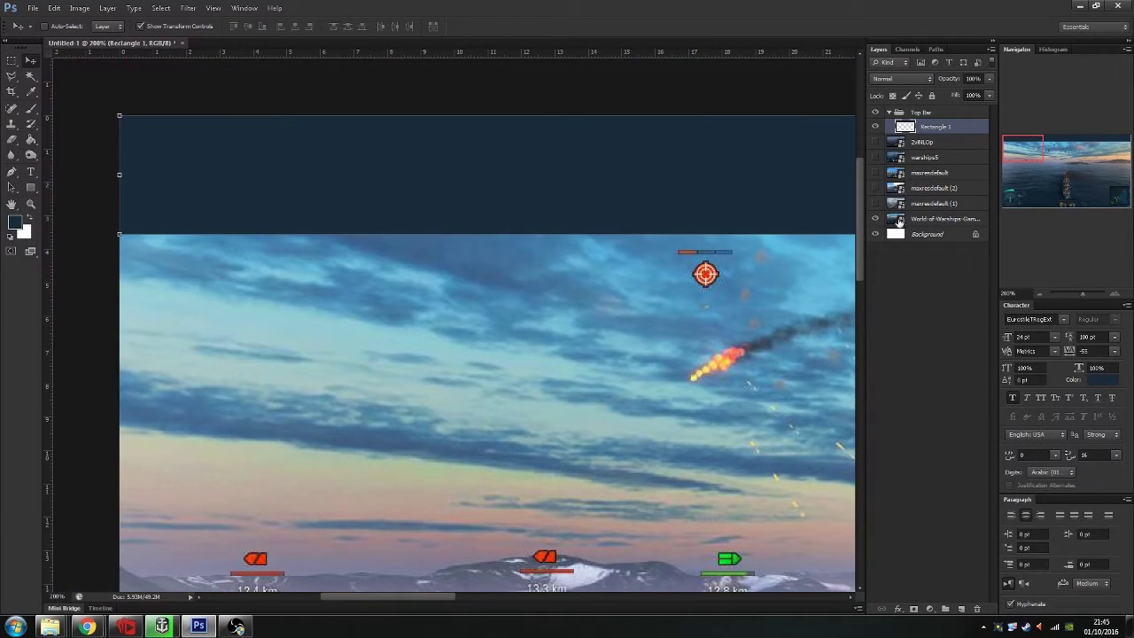
right_click(927, 126)
left_click(966, 129)
left_click(754, 374)
double_click(916, 457)
type("45")
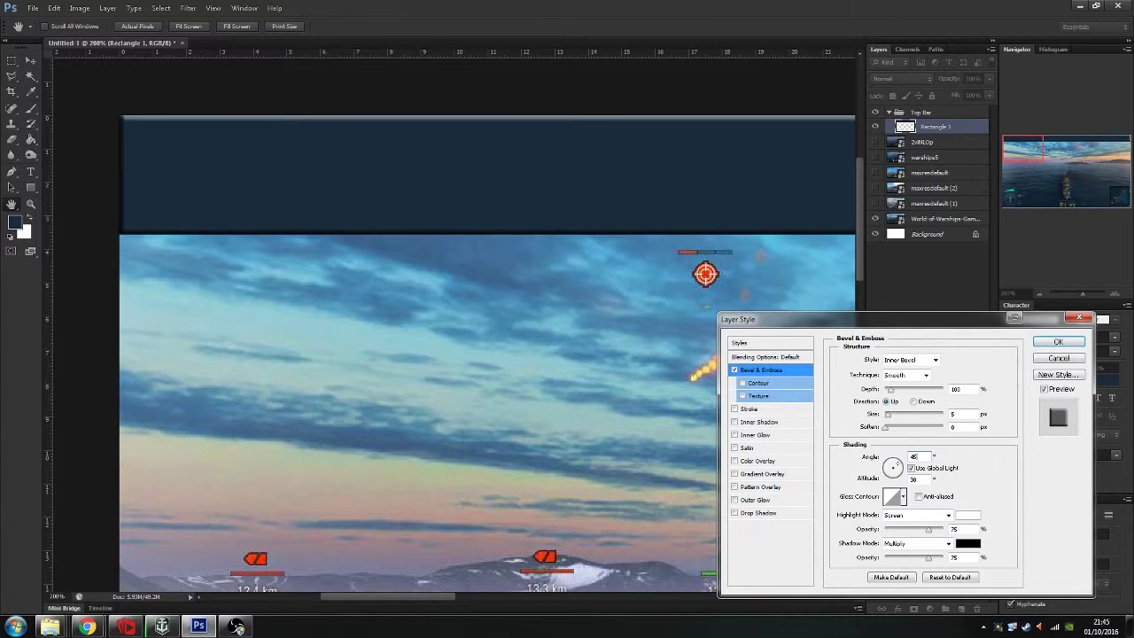
left_click(890, 465)
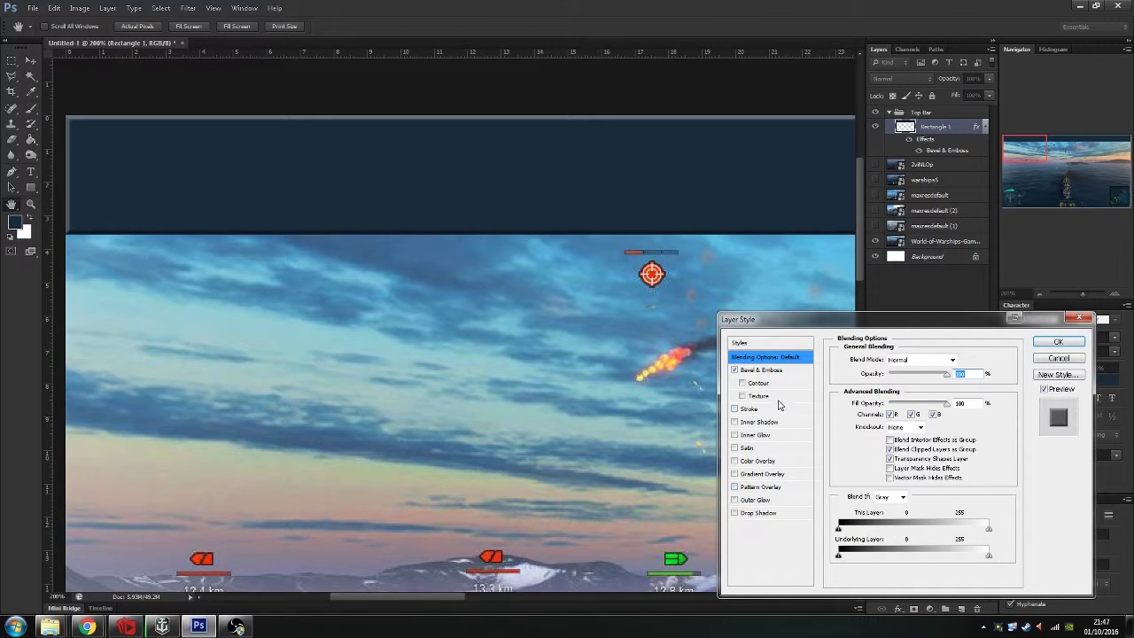
Try several texture patterns on the top bar's Bevel & Emboss and switch the texture back off
left_click(742, 396)
left_click(759, 396)
left_click(901, 372)
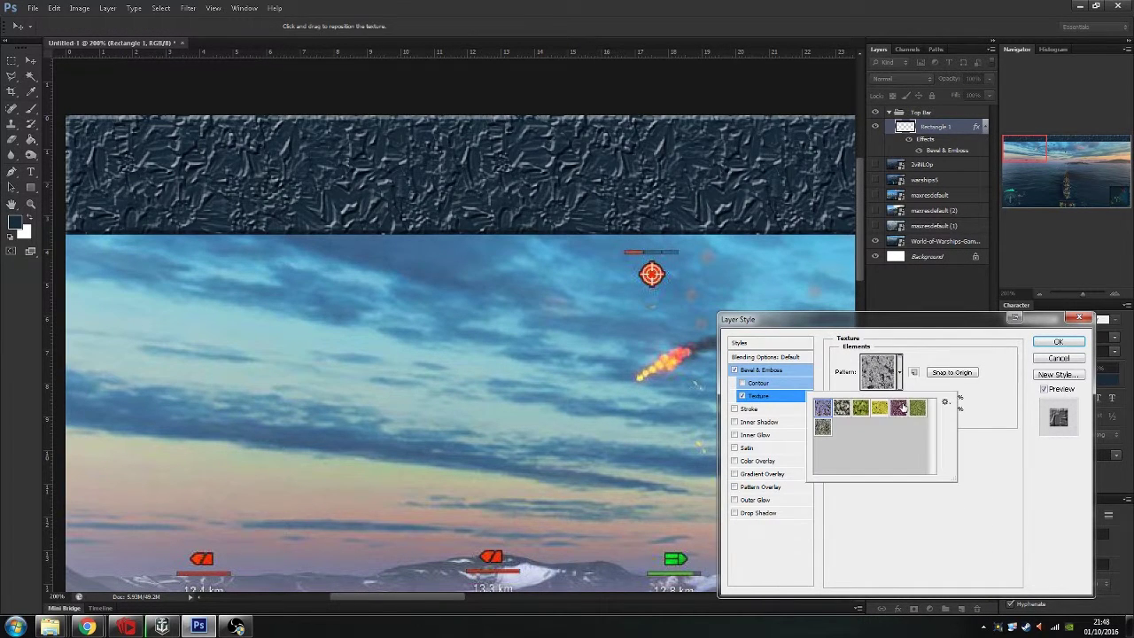
left_click(841, 408)
left_click(861, 409)
left_click(880, 409)
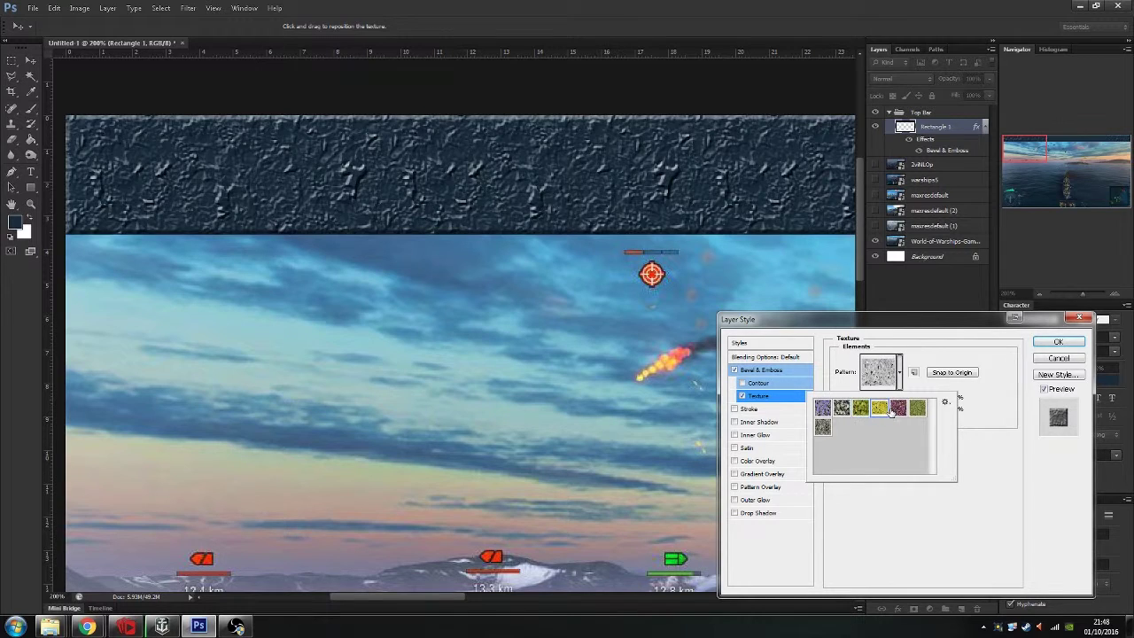
left_click(899, 408)
left_click(992, 511)
left_click(742, 397)
Accept the bar's layer style and set the foreground colour to a teal blue, starting from a colour sampled in the sky
left_click(1058, 342)
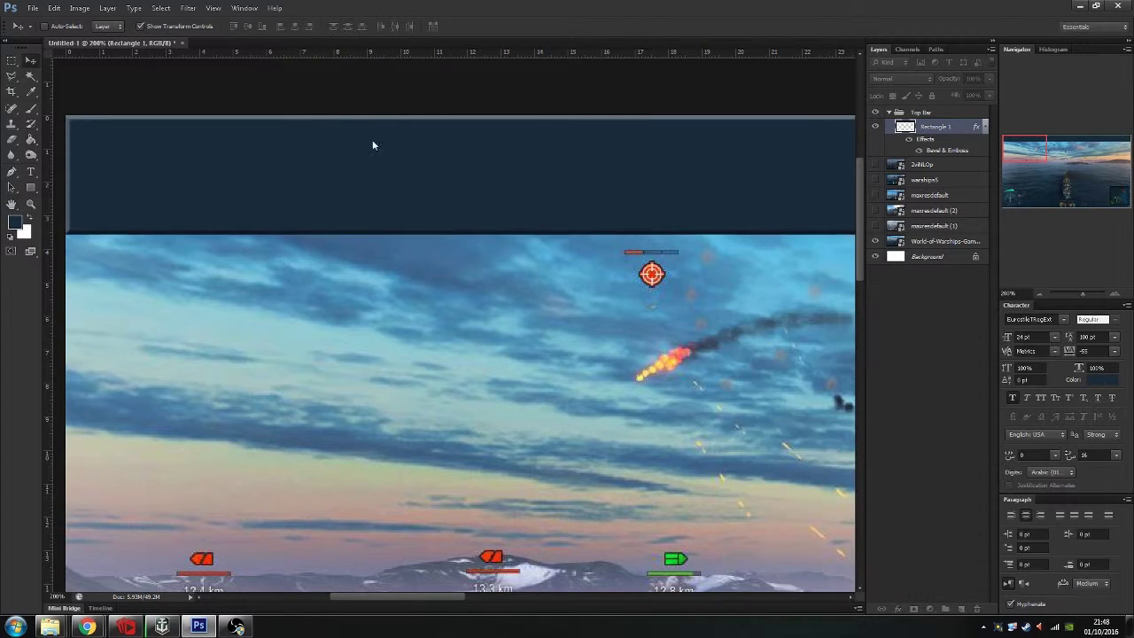
left_click(15, 222)
left_click(413, 265)
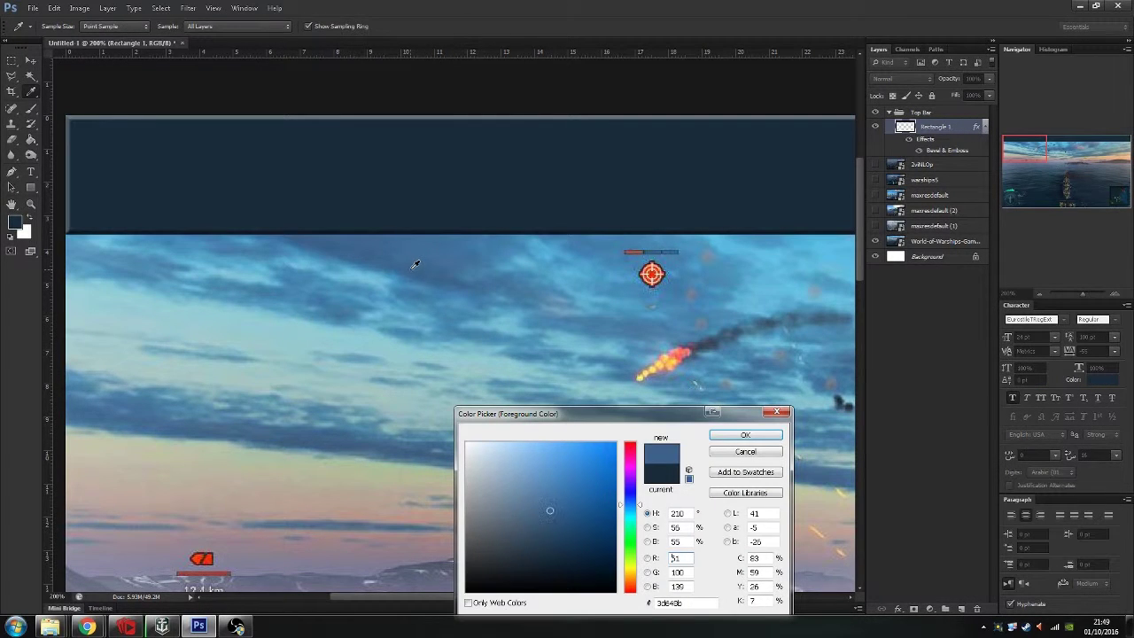
left_click(305, 327)
left_click(322, 326)
left_click(573, 485)
left_click(725, 435)
Draw a horizontal teal line about 641 px long and 1 px thick just below the top bar
right_click(33, 188)
left_click(78, 230)
left_click_drag(62, 281, 818, 281)
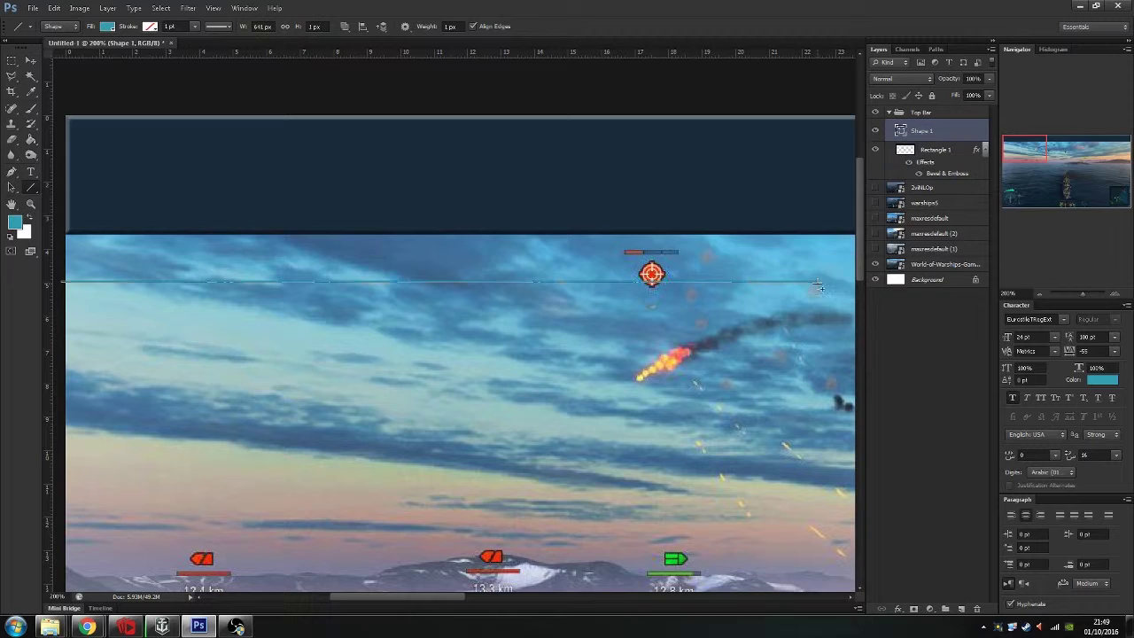
Hide the World of Warships screenshot and fill the Background layer with black using the default colours
left_click(876, 265)
left_click(899, 282)
key("x")
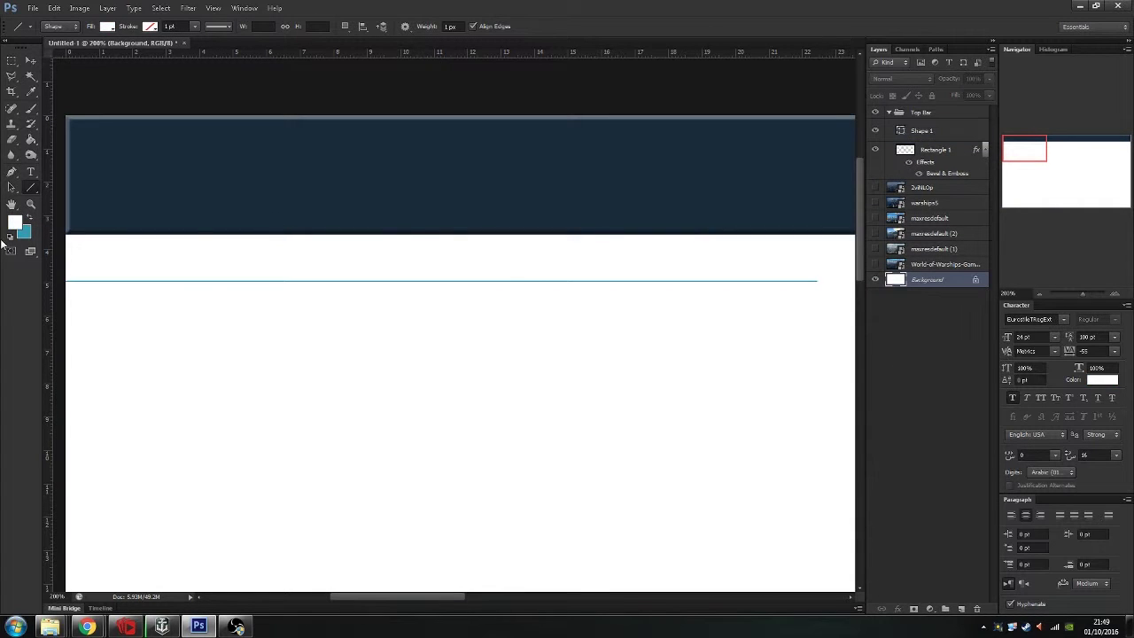
left_click(10, 238)
left_click(31, 139)
left_click(712, 334)
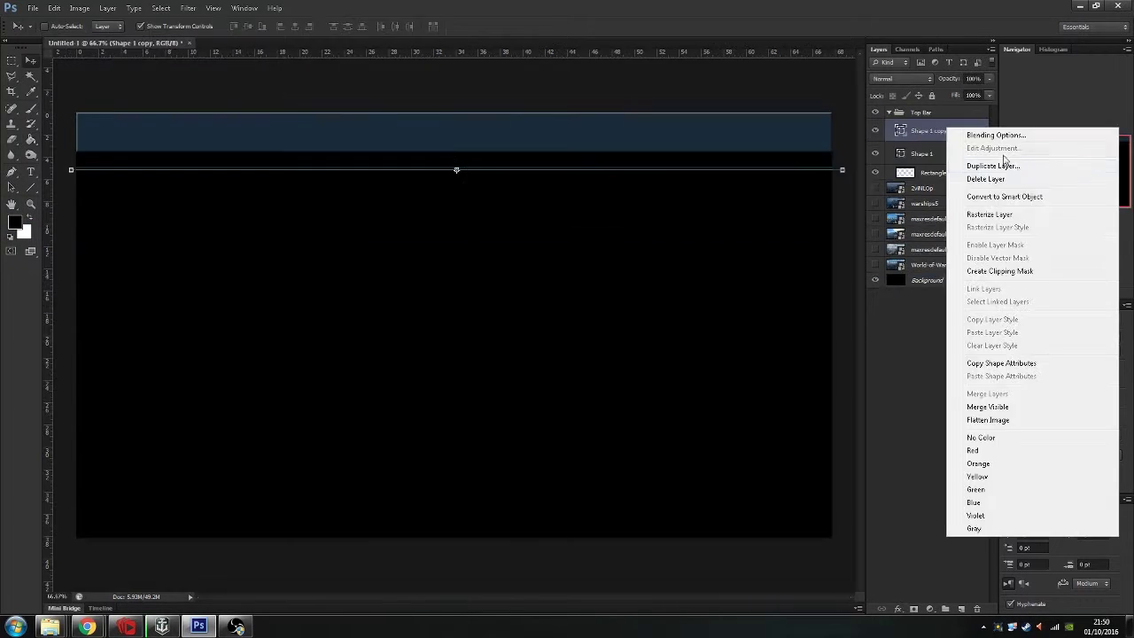
Duplicate the teal line two more times and nudge the newest copy down to build a stack of parallel lines
left_click(961, 167)
left_click(577, 195)
right_click(927, 137)
left_click(970, 174)
key("Return")
key("Down")
key("Down")
key("Down")
key("Down")
Duplicate the line once more and nudge this copy down to extend the stack of lines
right_click(927, 133)
left_click(971, 167)
key("Return")
key("Down")
key("Down")
key("Down")
key("Down")
Select all five line layers and merge them into one shape
left_click(887, 180)
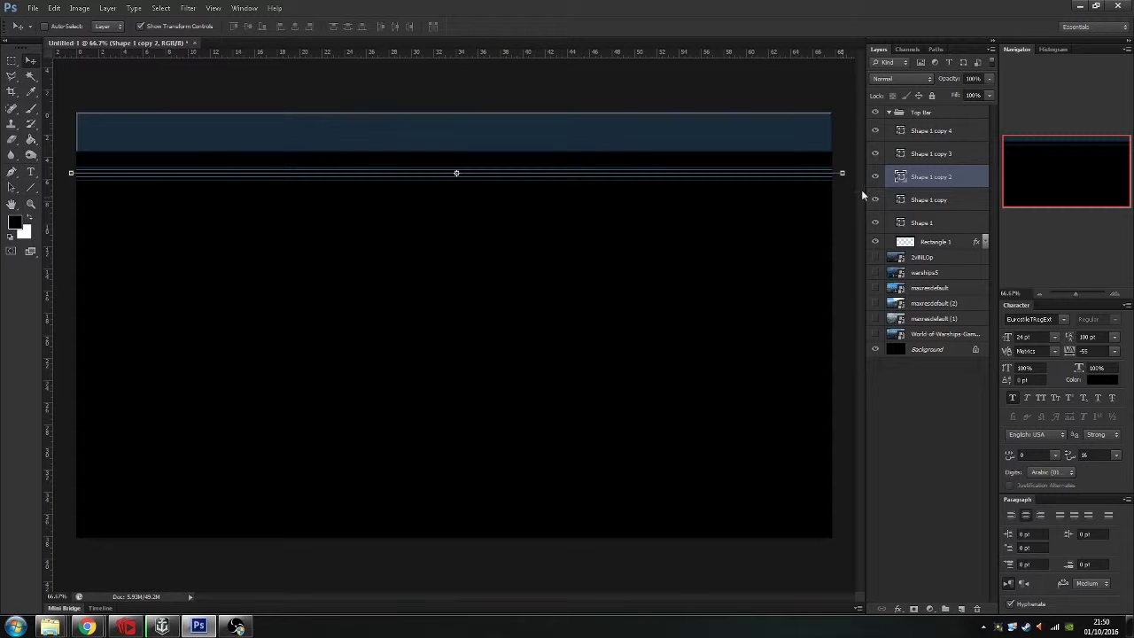
key("ctrl+plus")
scroll(884, 258, "up", 3)
left_click(935, 222)
left_click(936, 138)
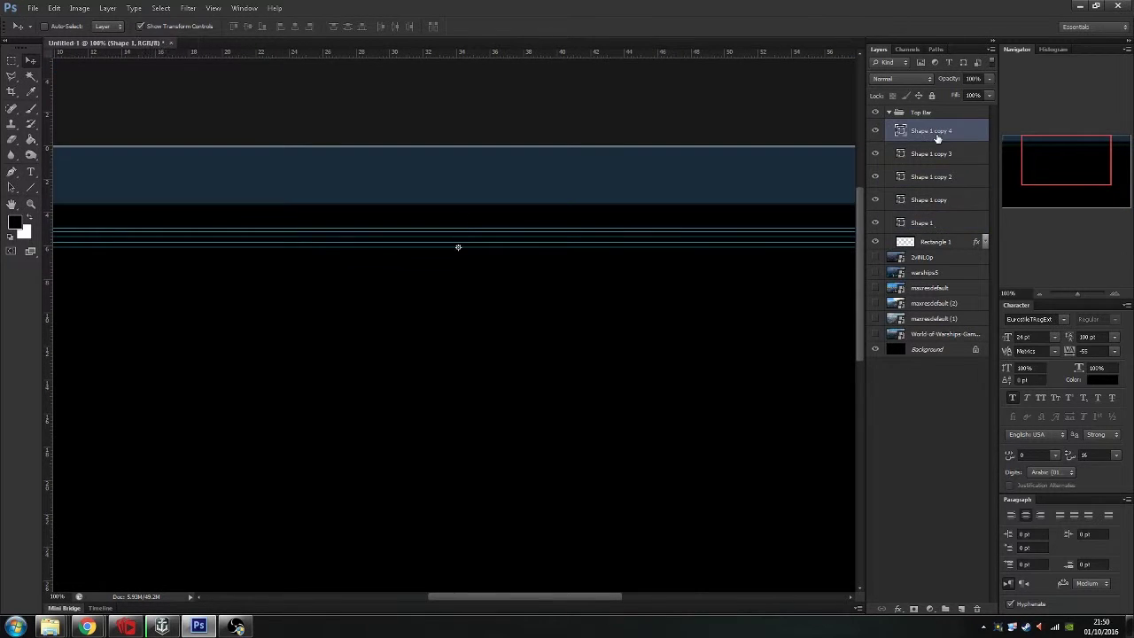
left_click(927, 222, "shift")
right_click(927, 222)
left_click(975, 467)
Duplicate the merged line group and move the copy down directly below the original
right_click(927, 138)
left_click(986, 177)
key("Return")
key("shift+Down")
key("shift+Down")
key("shift+Down")
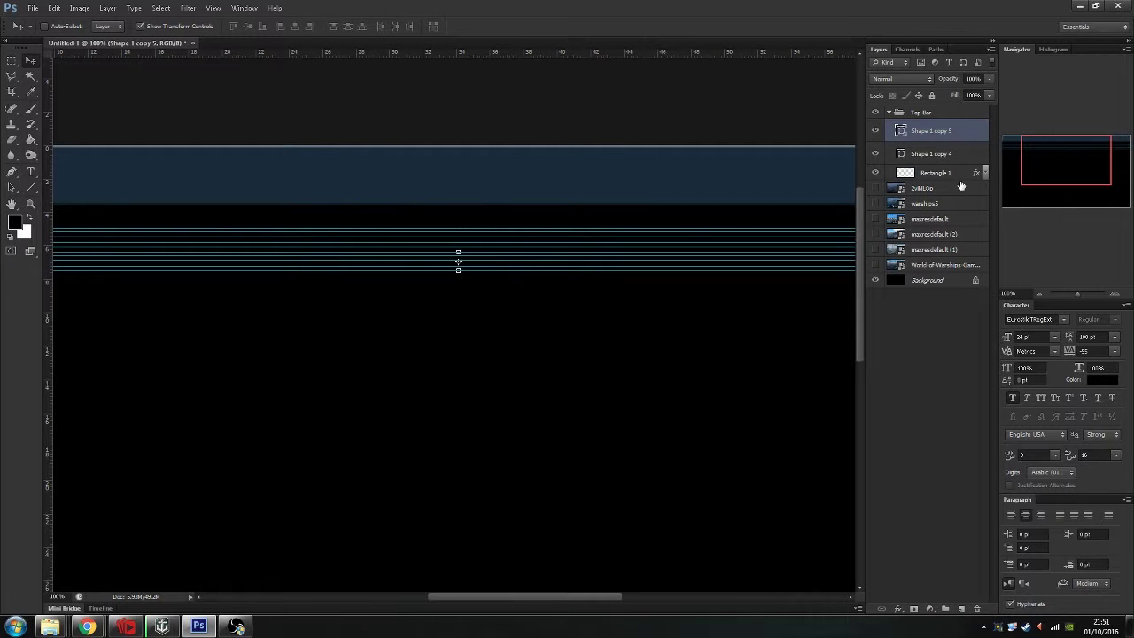
Duplicate the upper line group and move the copy down so it overlaps the lower group and fills the gaps
left_click(937, 154, "shift")
right_click(937, 154)
left_click(986, 193)
key("Return")
key("shift+Down")
key("shift+Down")
key("shift+Down")
key("shift+Down")
key("shift+Down")
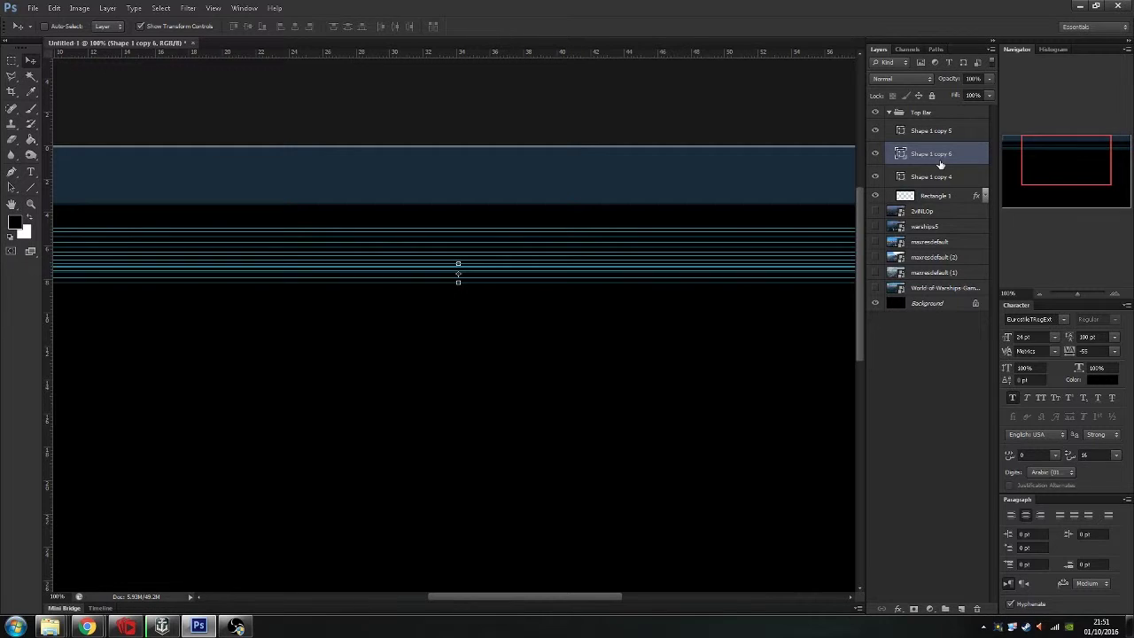
key("shift+Up")
key("shift+Up")
key("shift+Up")
Duplicate the overlapping line group and move that copy down to extend the stack's lower edge
right_click(940, 161)
left_click(987, 196)
key("Return")
key("shift+Down")
key("shift+Down")
key("shift+Down")
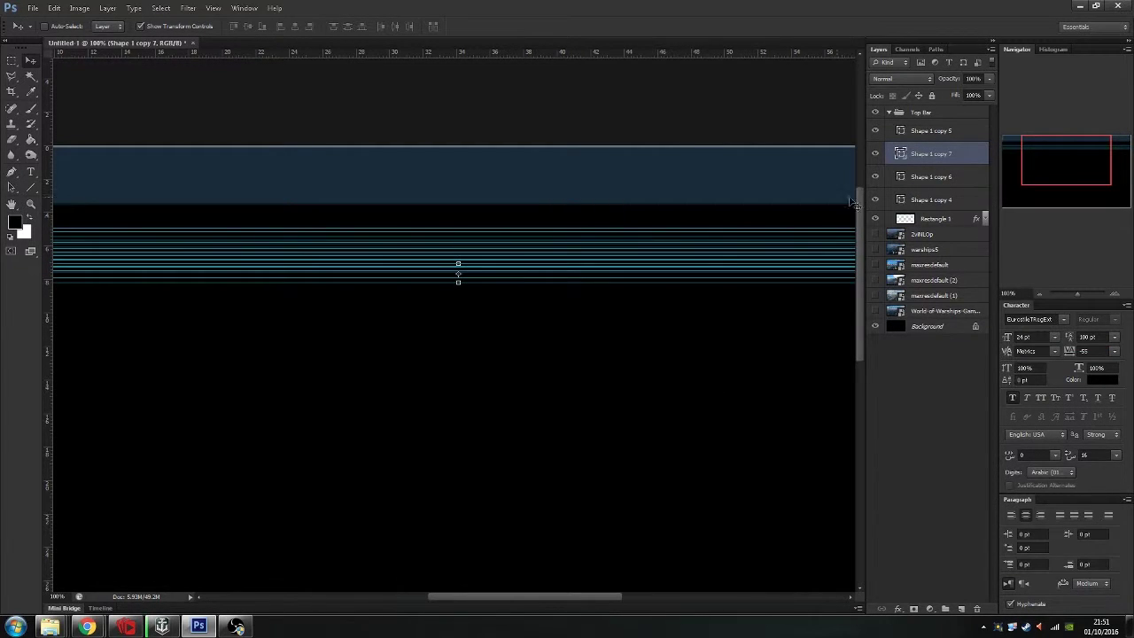
Merge all the line group layers into a single shape
left_click(942, 133, "shift")
right_click(942, 133)
left_click(981, 397)
Duplicate the dark blue top bar rectangle
right_click(939, 149)
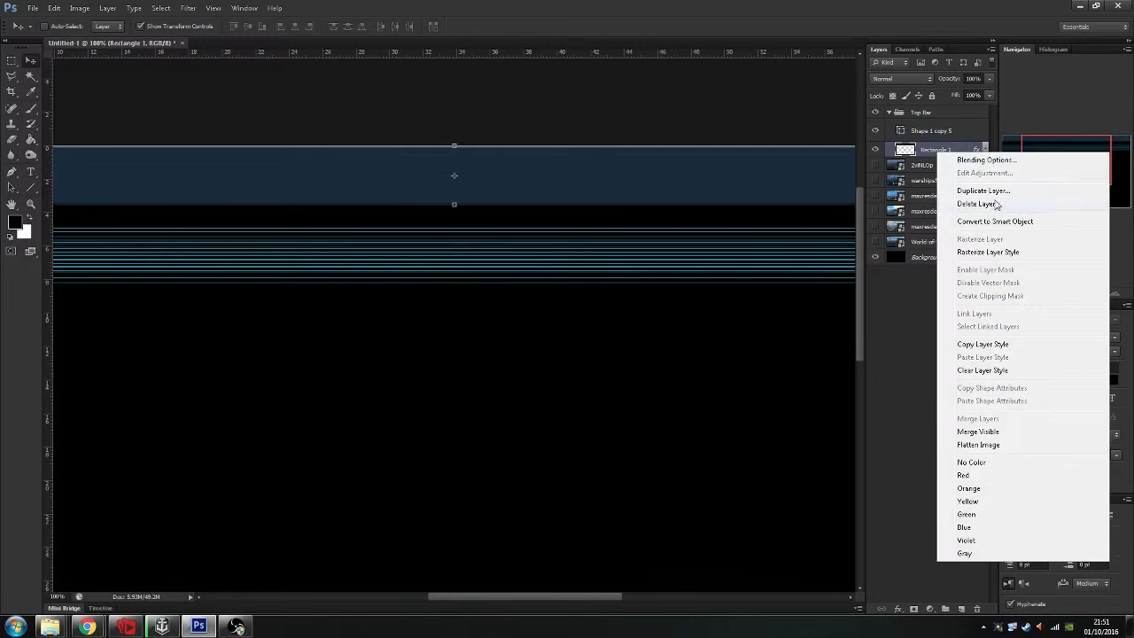
left_click(983, 190)
key("Return")
Move the merged stack of teal lines up towards the top bar rectangle so that it covers the bar
left_click(930, 133)
key("shift+Up")
key("shift+Up")
key("shift+Up")
key("shift+Up")
key("shift+Up")
key("shift+Up")
key("shift+Up")
key("shift+Up")
key("shift+Up")
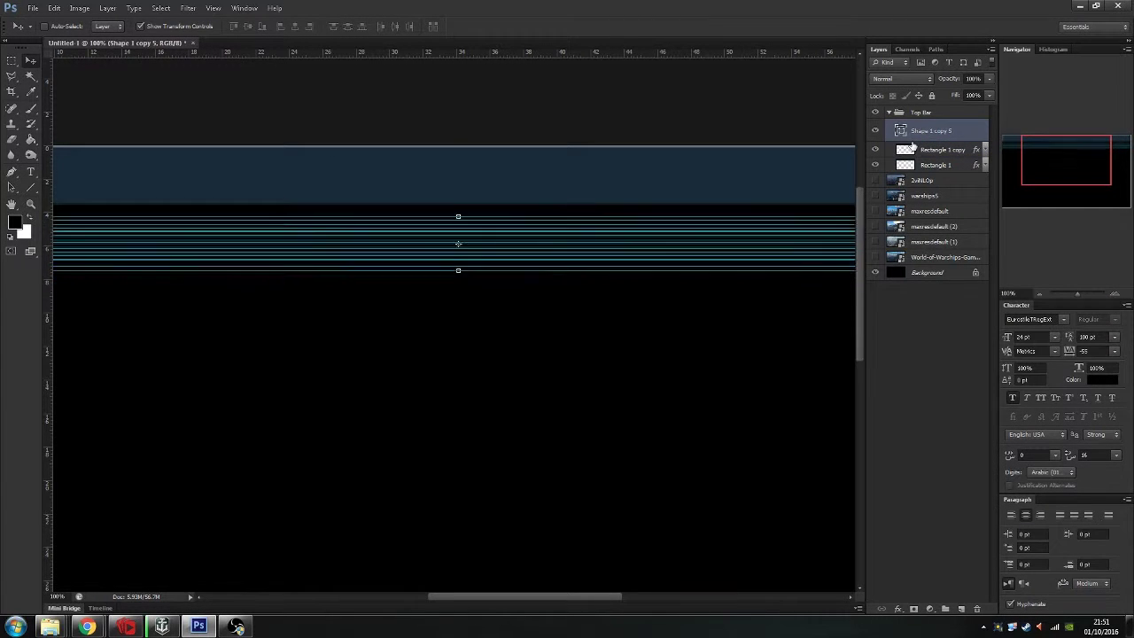
key("Up")
key("Up")
key("Up")
Merge the teal lines with the rectangle copy into one layer
left_click(941, 153, "shift")
right_click(942, 153)
left_click(980, 419)
Convert the merged bar layer for smart filters and open the Filter Gallery on it
left_click(188, 8)
left_click(226, 37)
left_click(575, 239)
left_click(188, 8)
left_click(221, 56)
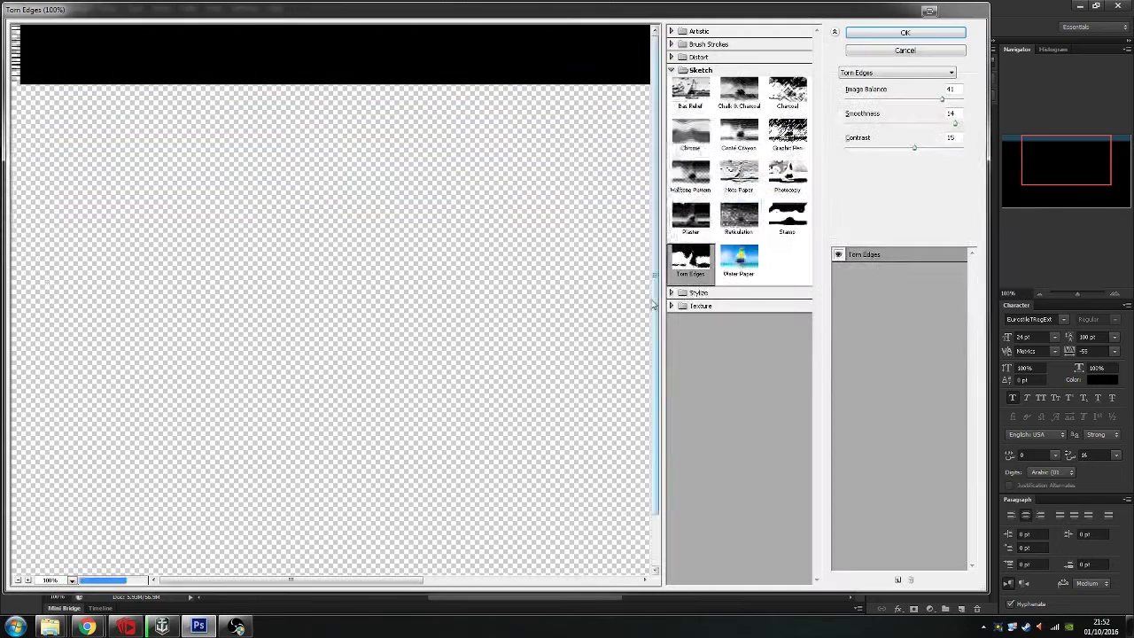
Try the Ocean Ripple distortion with ripple size 15 and ripple magnitude 20
left_click(700, 57)
left_click(787, 82)
left_click_drag(913, 98, 972, 104)
left_click_drag(902, 124, 974, 124)
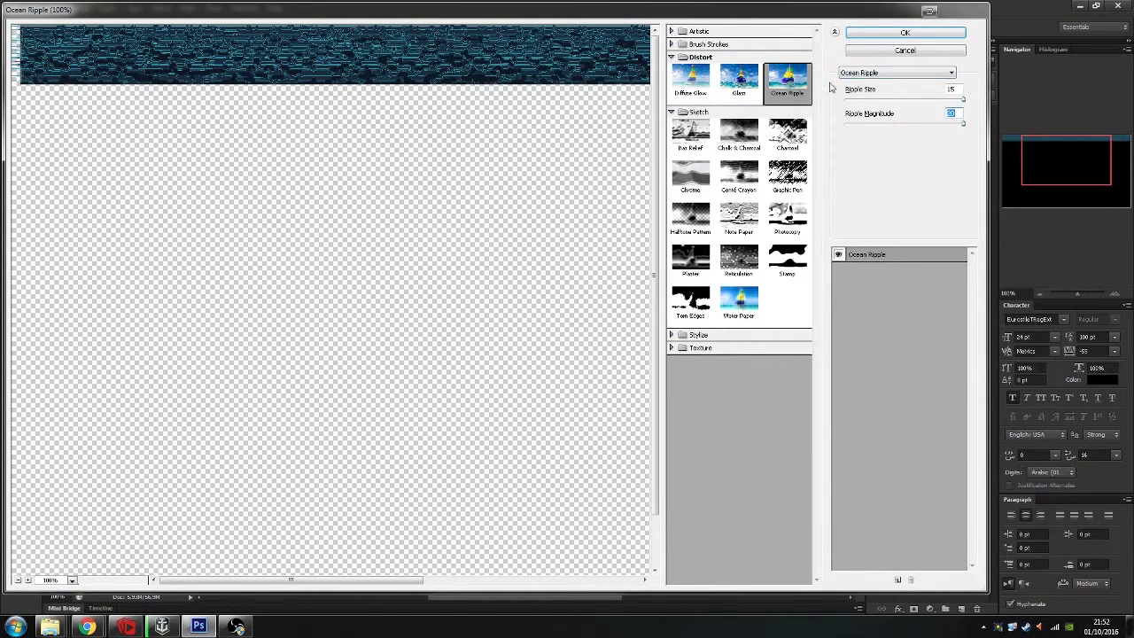
Apply the Glass distortion with distortion 20, smoothness 15, Frosted texture and 200% scaling to the lined bar
left_click(690, 79)
left_click(739, 80)
left_click_drag(849, 98, 982, 107)
left_click_drag(885, 168, 985, 164)
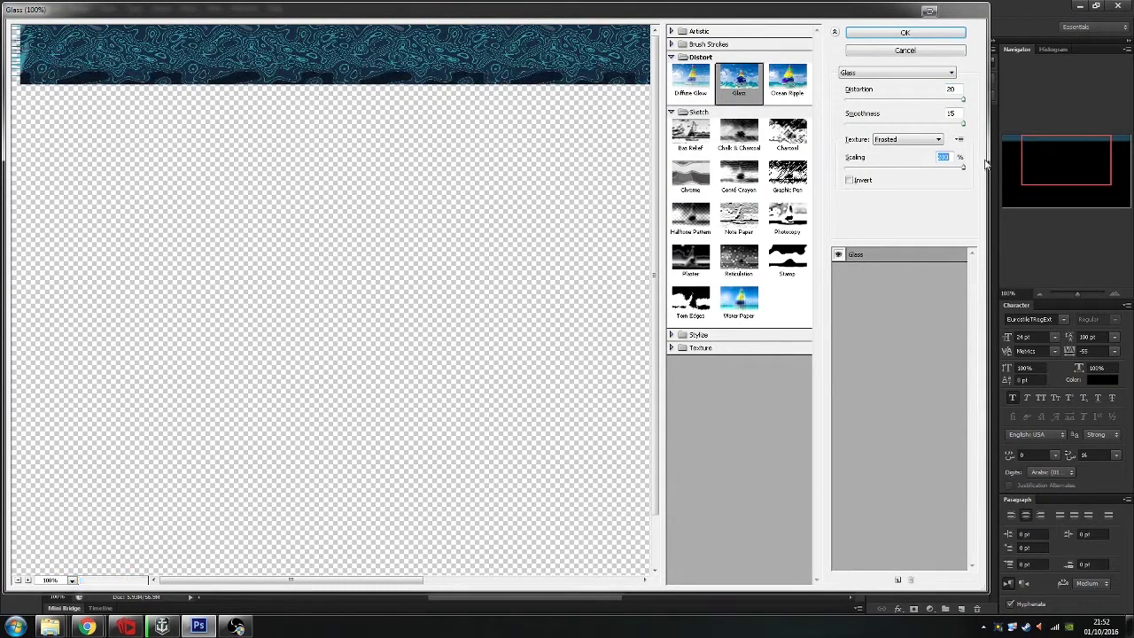
mouse_move(959, 125)
left_mouse_down()
mouse_move(849, 125)
mouse_move(970, 124)
left_mouse_up()
left_click(904, 33)
Try blend modes such as Dissolve, Screen and Linear Light on the glass-patterned layer and return it to Normal
left_click(902, 79)
left_click(902, 85)
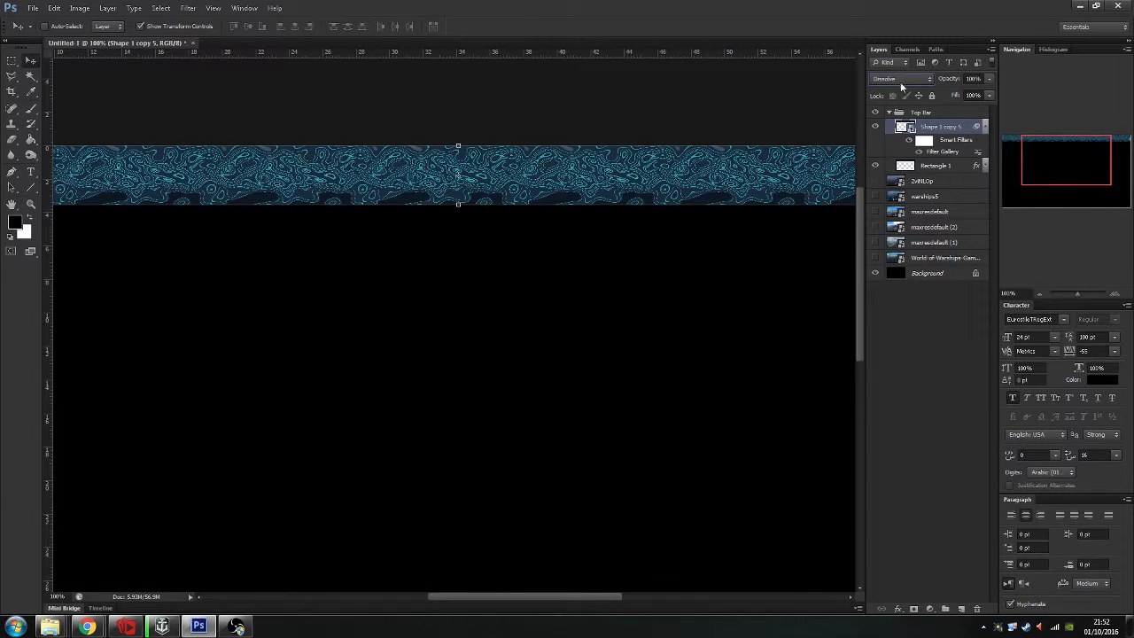
scroll(897, 82, "down", 6)
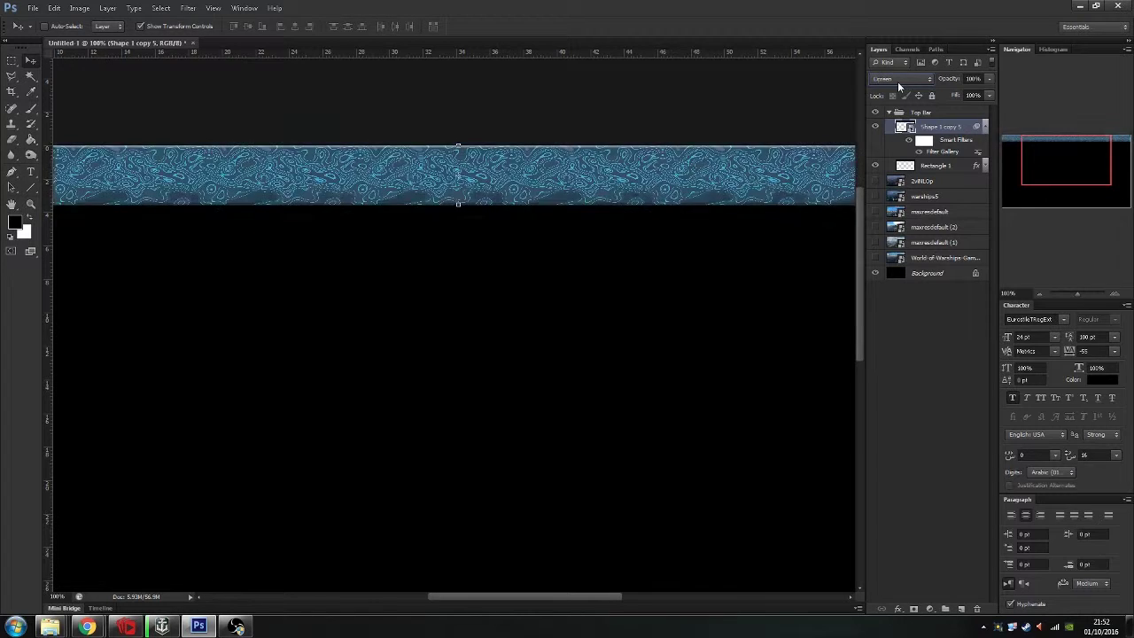
scroll(898, 82, "down", 9)
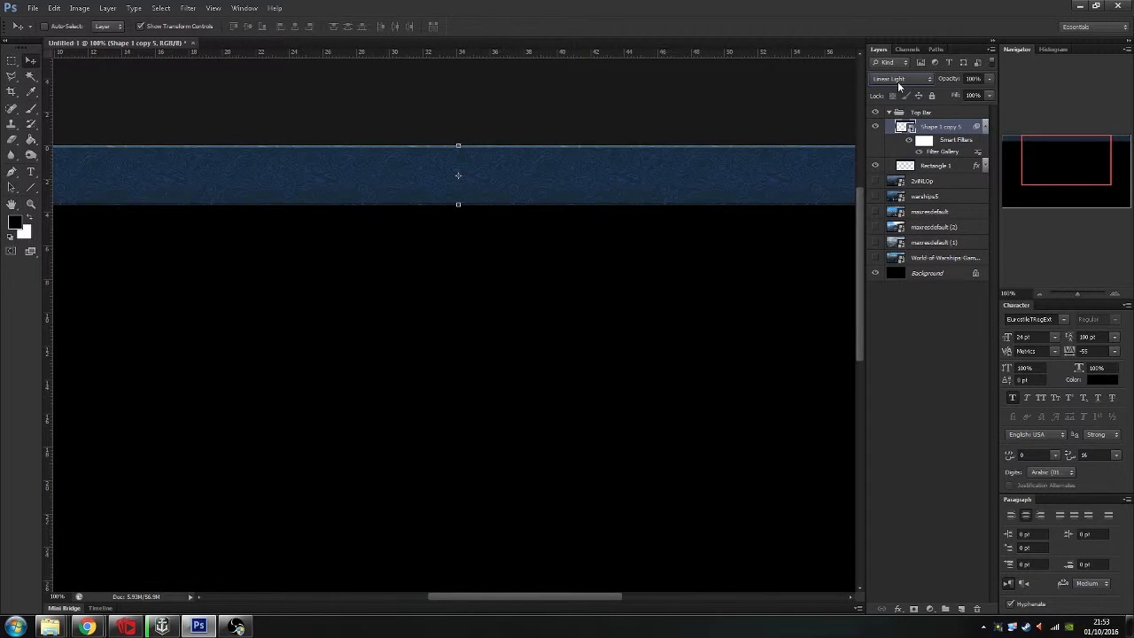
left_click(903, 78)
left_click(902, 81)
Add a second Filter Gallery effect to the bar, trying Ocean Ripple before applying Glass with maximum smoothness
left_click(188, 8)
left_click(194, 21)
left_click(787, 80)
left_click_drag(846, 100, 822, 132)
left_click(739, 81)
mouse_move(963, 124)
left_mouse_down()
mouse_move(813, 129)
mouse_move(978, 126)
mouse_move(909, 110)
mouse_move(973, 119)
left_mouse_up()
left_click(905, 34)
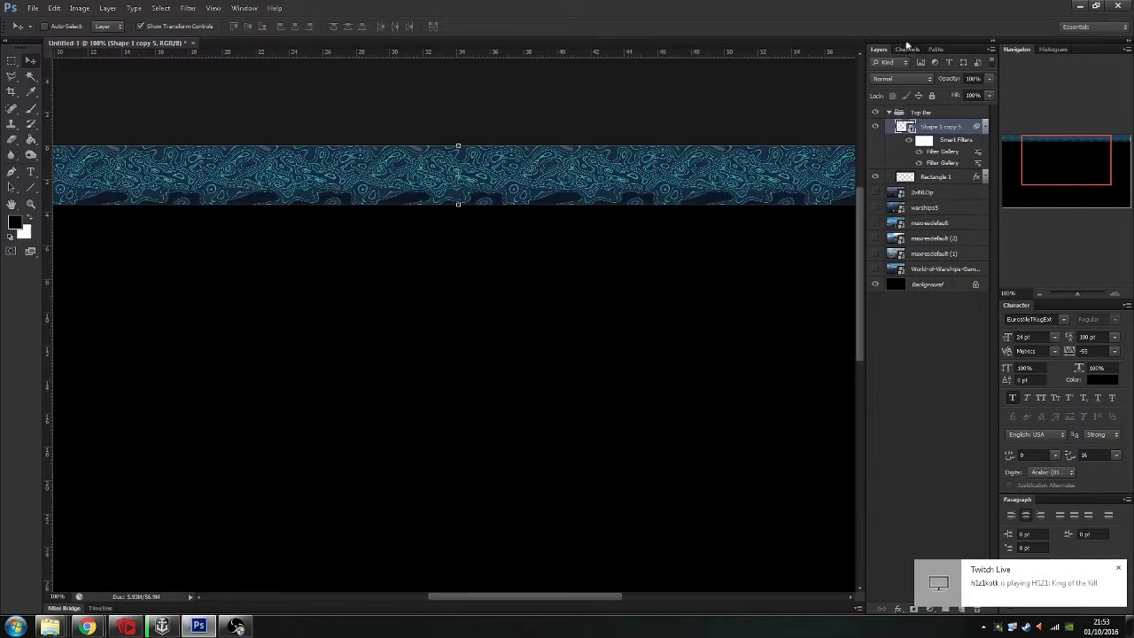
Apply a Gaussian Blur with a radius of 10 pixels to the patterned bar layer
left_click(184, 9)
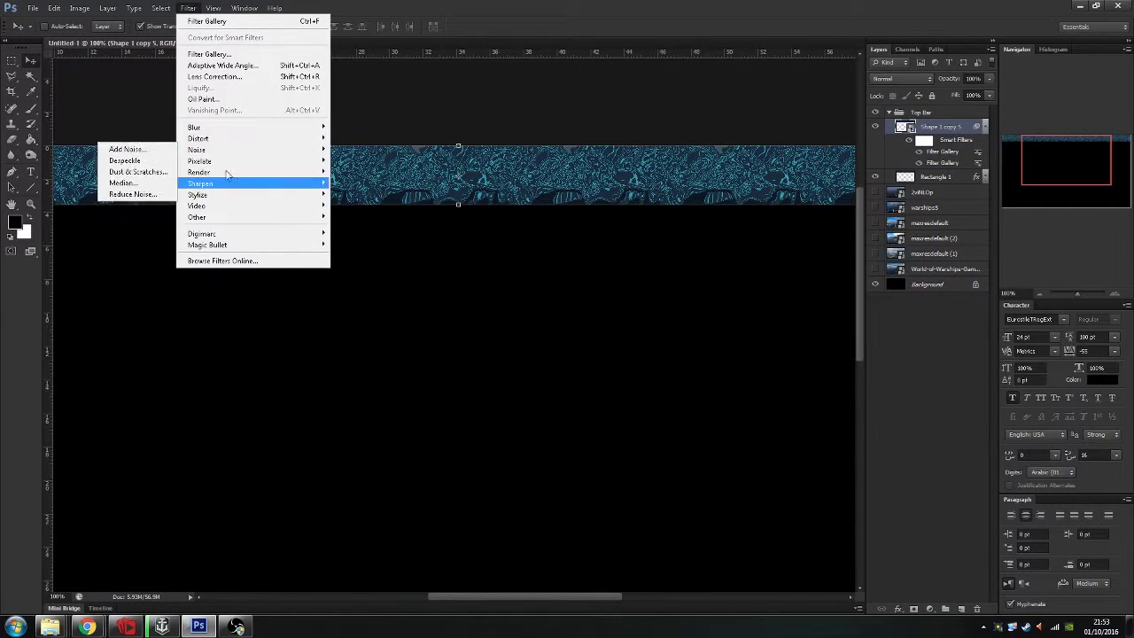
mouse_move(210, 130)
left_click(130, 211)
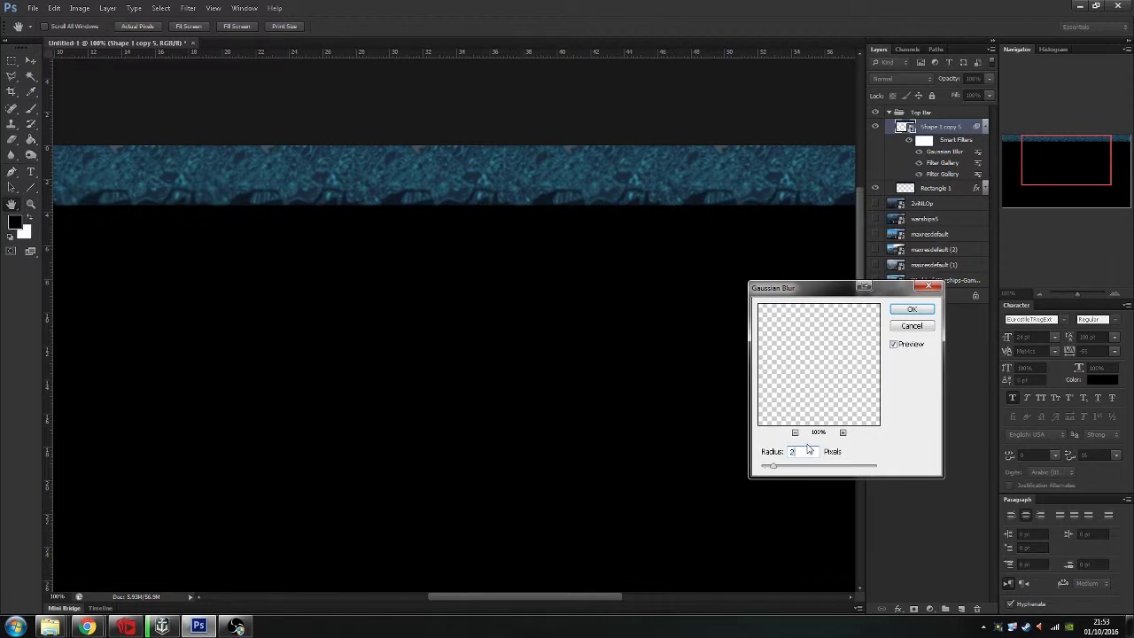
type("10")
left_click(913, 310)
Set the blurred layer's blend mode to Lighter Color and rasterize the layer
scroll(895, 76, "down", 8)
scroll(895, 77, "down", 3)
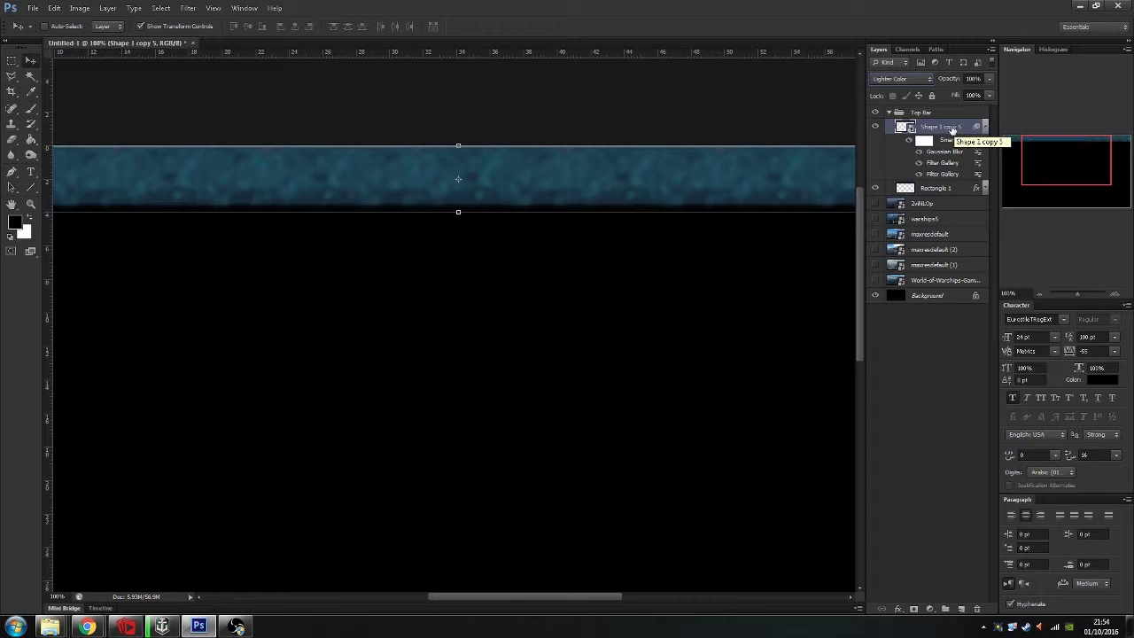
right_click(941, 130)
left_click(993, 255)
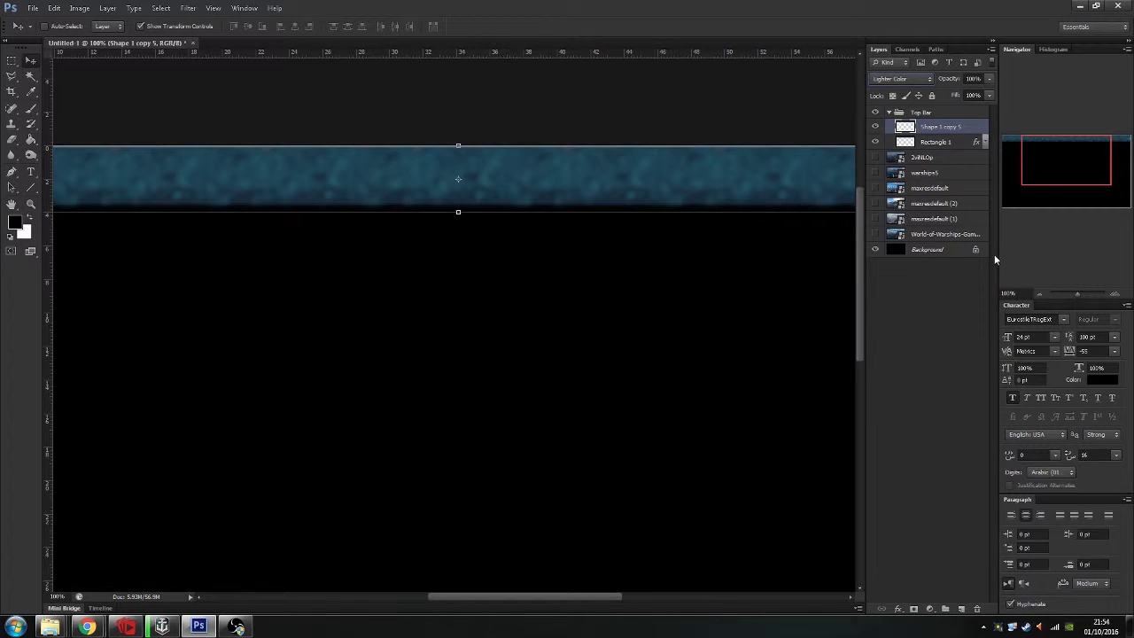
left_click(161, 8)
mouse_move(188, 7)
mouse_move(213, 136)
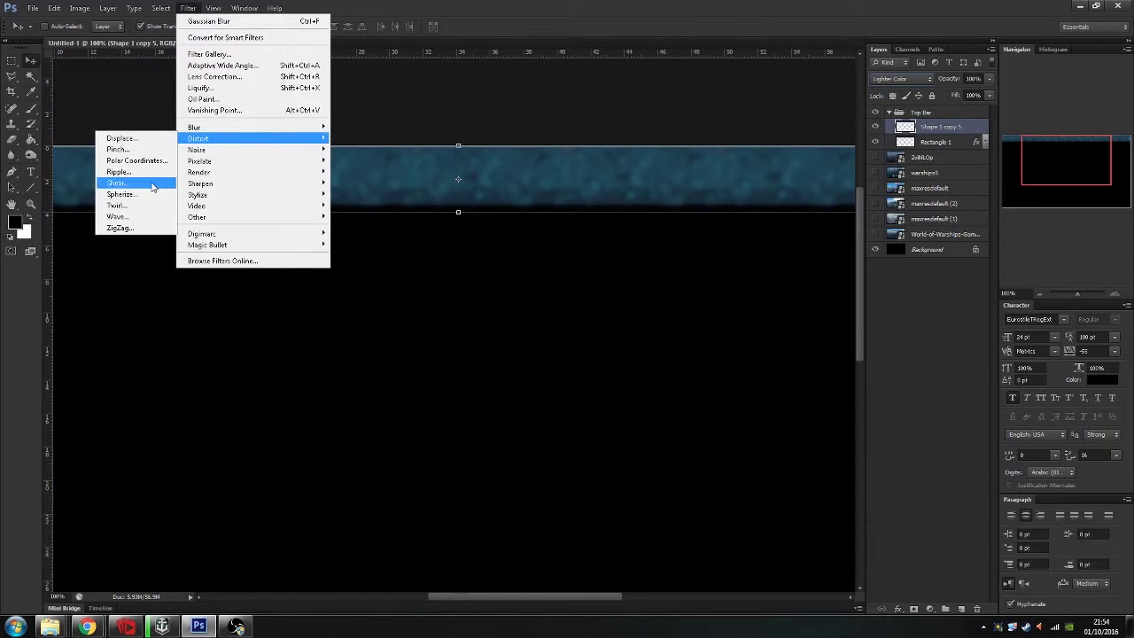
left_click(124, 185)
left_click_drag(547, 185, 555, 183)
left_click(613, 172)
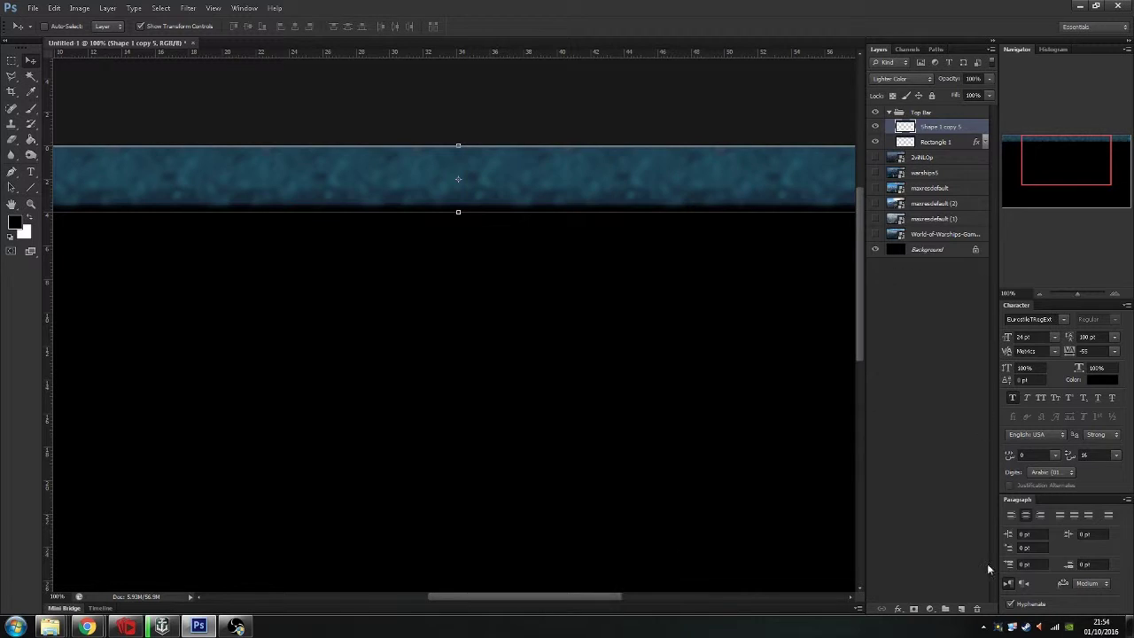
Stretch the blurred texture layer horizontally well past both side edges of the canvas
left_click(1040, 293)
key("ctrl+t")
left_click_drag(842, 135, 873, 135)
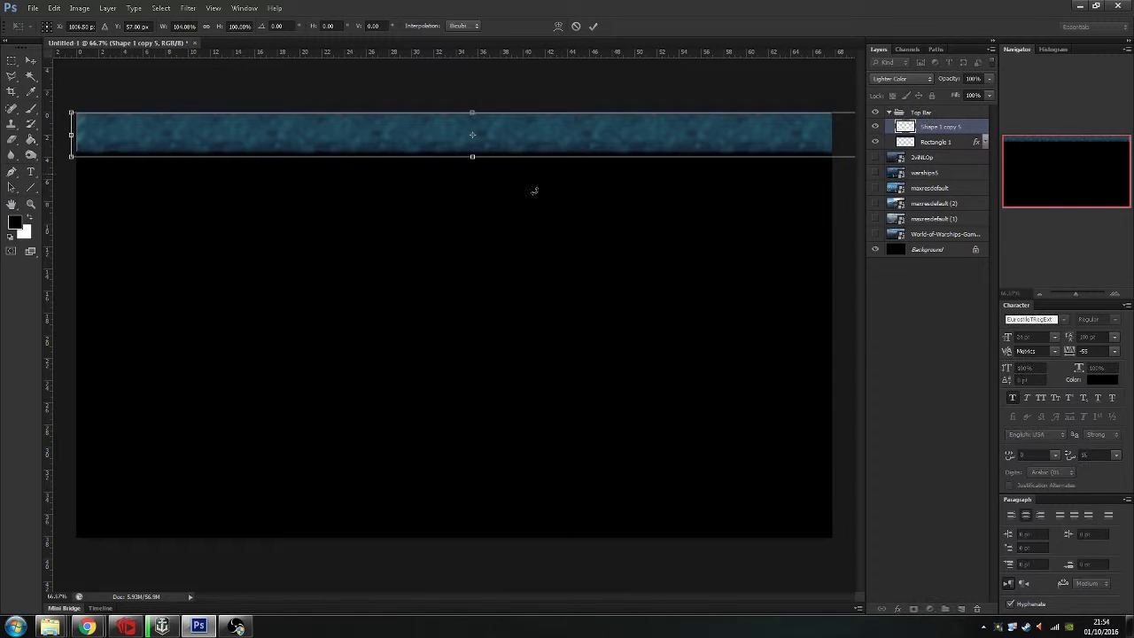
left_click_drag(71, 135, 8, 133)
left_click(593, 26)
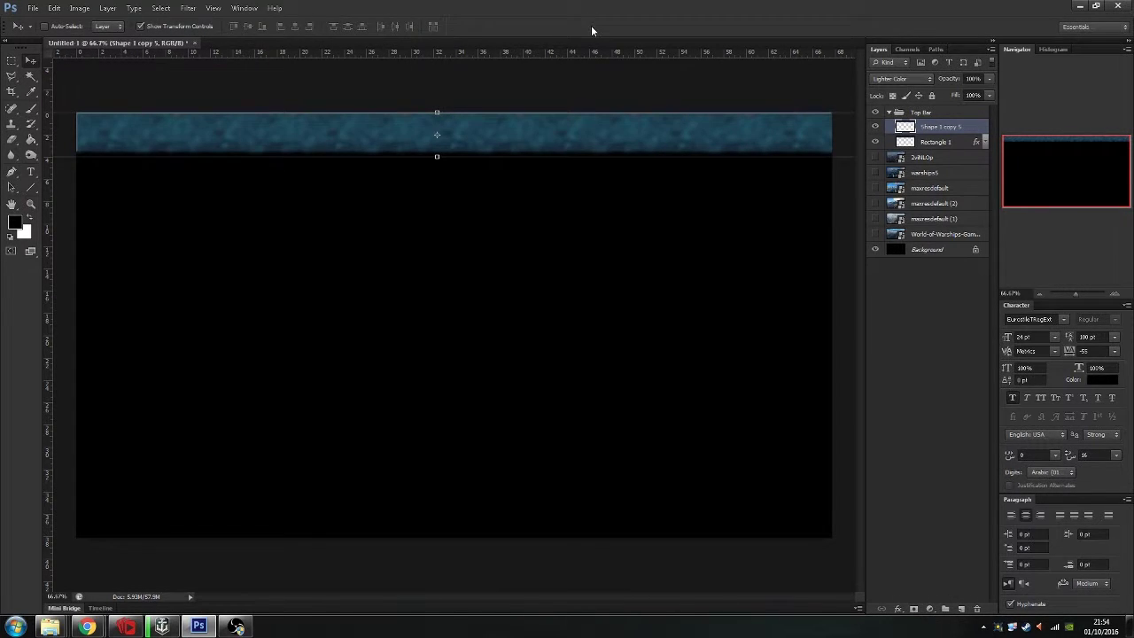
Show the World of Warships screenshot again and reduce the texture layer's opacity to 10%
left_click(875, 236)
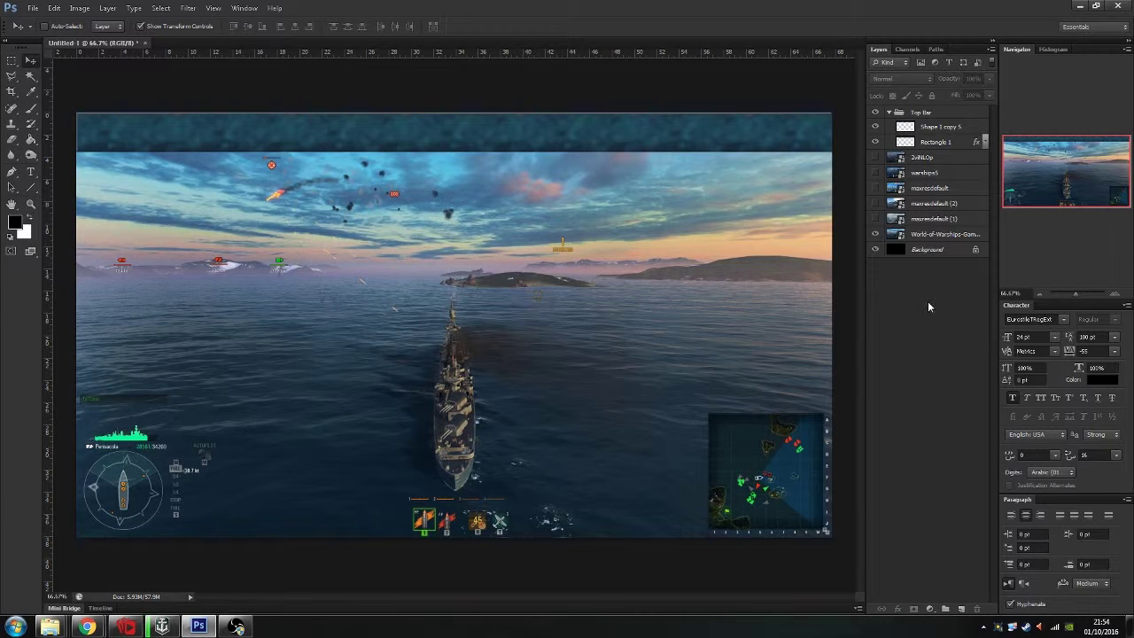
left_click(942, 144)
left_click(947, 125)
left_click(972, 79)
type("10")
left_click(927, 283)
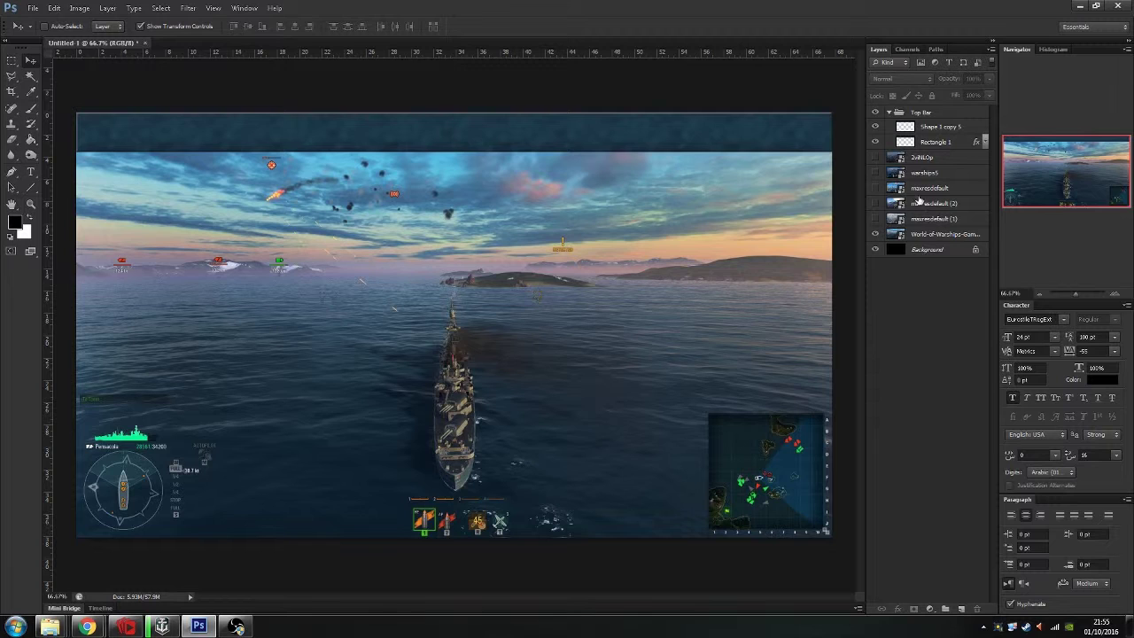
Merge the texture layer and the top bar rectangle into one layer
left_click(940, 127)
left_click(936, 142, "shift")
right_click(938, 143)
left_click(992, 410)
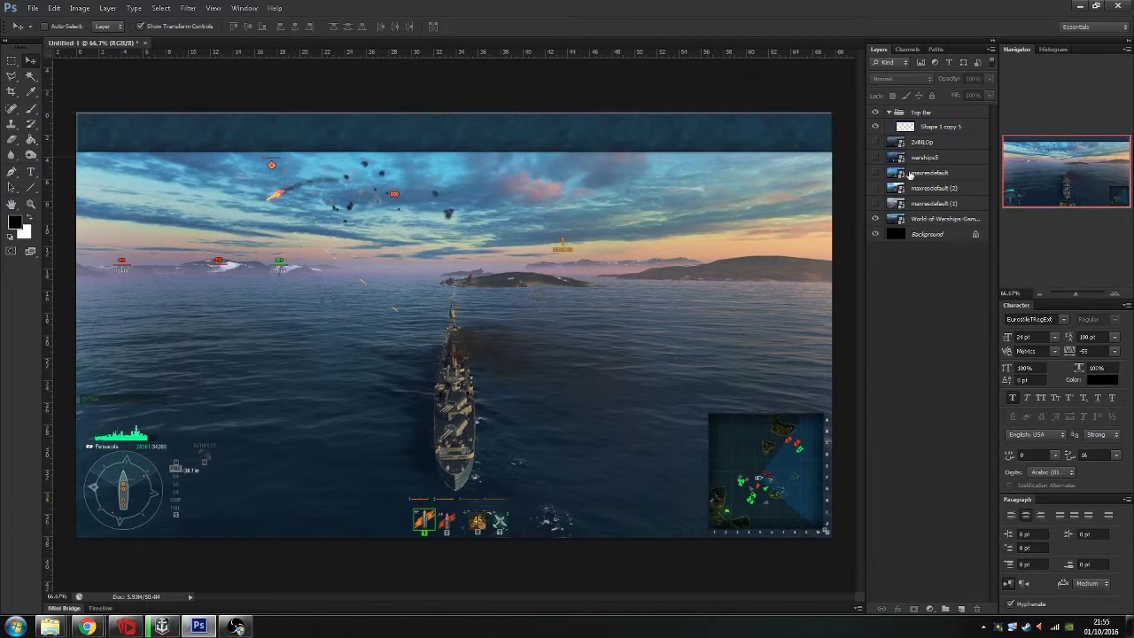
Lower the merged top bar's opacity so the game interface shows through and display the uppermost game screenshot beneath it
left_click(941, 131)
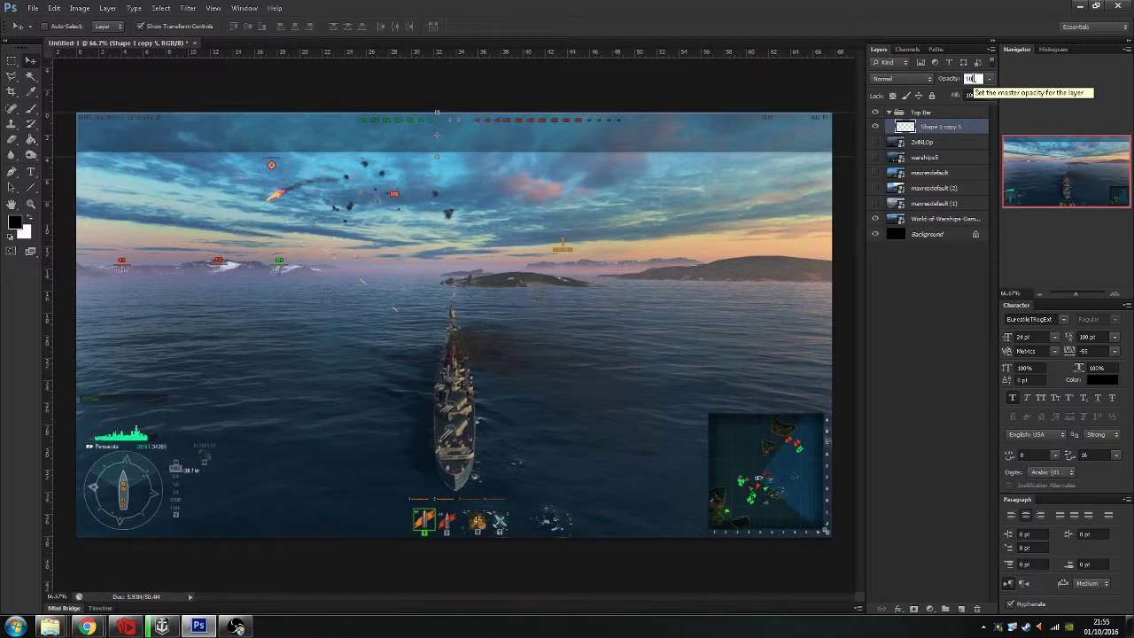
left_click(876, 141)
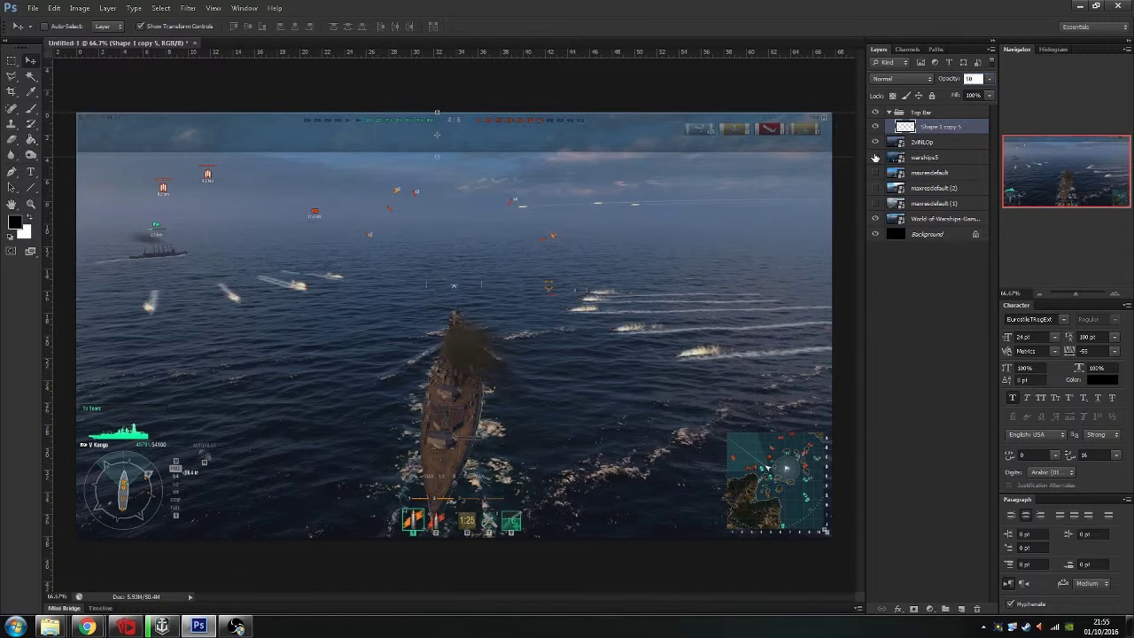
Switch through the game screenshots to check how the translucent top bar sits over each game interface
left_click(875, 142)
left_click(876, 156)
left_click(875, 172)
left_click(875, 172)
left_click(875, 188)
left_click(876, 172)
left_click(876, 187)
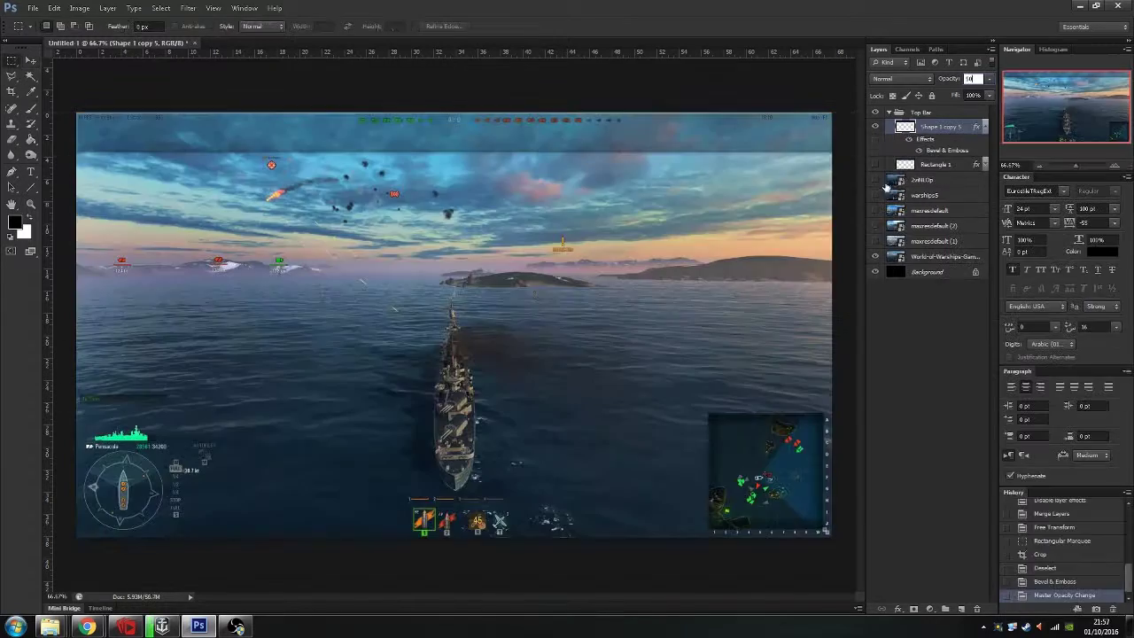
Duplicate the embossed top bar layer and hide the original beneath it
left_click(1115, 166)
left_click(1115, 165)
left_click(1115, 166)
left_click_drag(860, 327, 861, 170)
left_click_drag(490, 596, 449, 595)
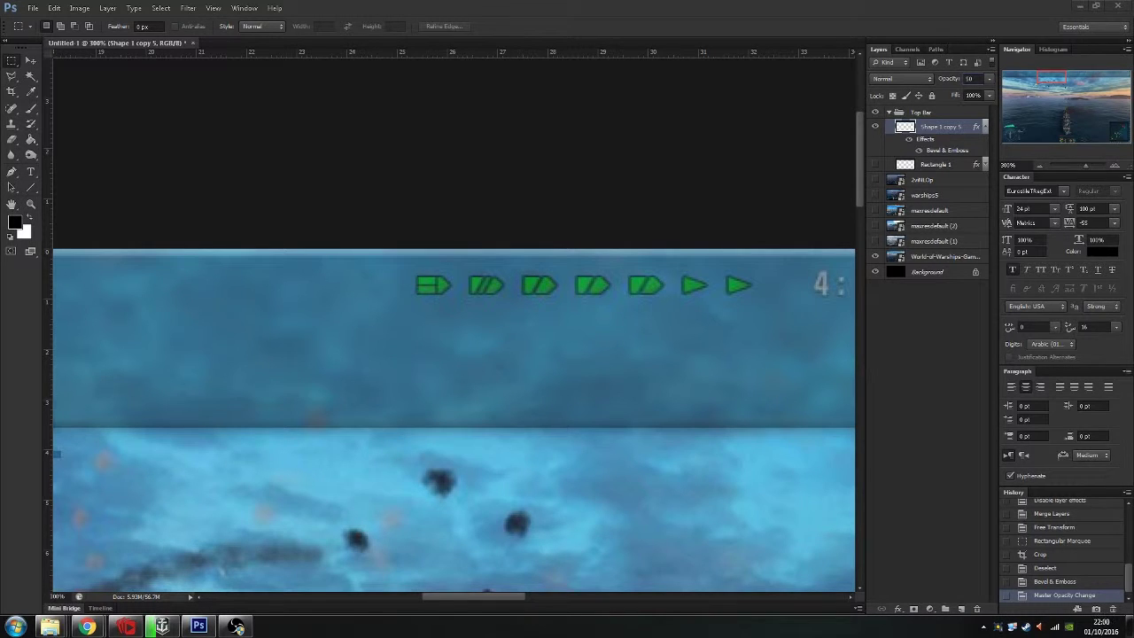
left_click_drag(486, 599, 566, 601)
left_click(984, 127)
right_click(926, 129)
left_click(961, 165)
key("Return")
left_click(876, 142)
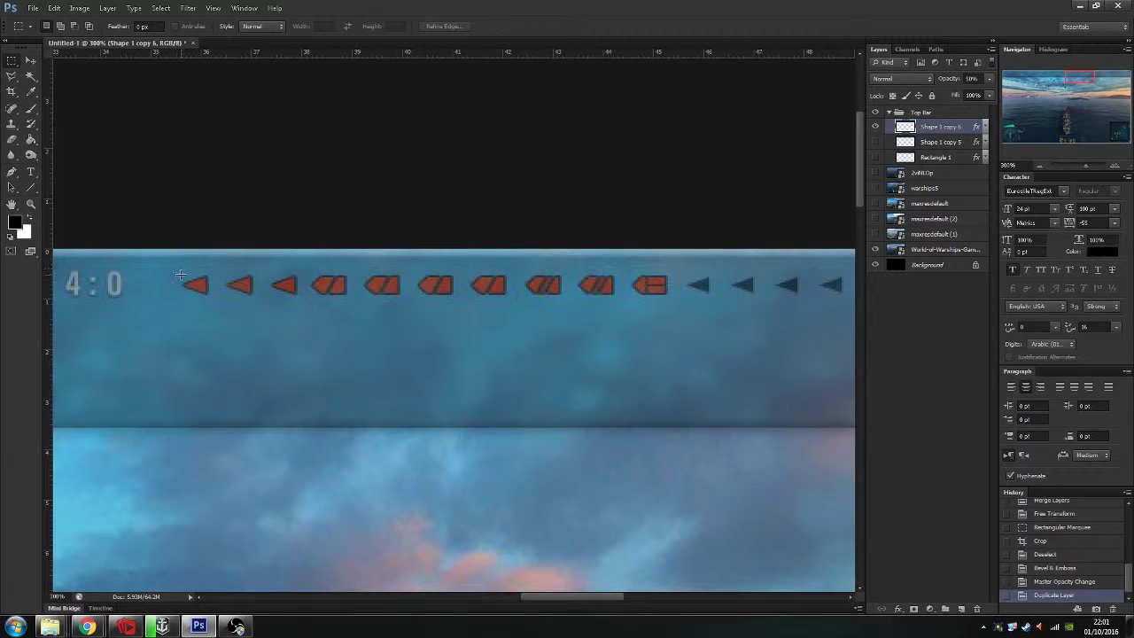
Cut two equal rectangular openings in the duplicated top bar, around the red and the green team ship icons
left_click_drag(177, 274, 675, 298)
key("Delete")
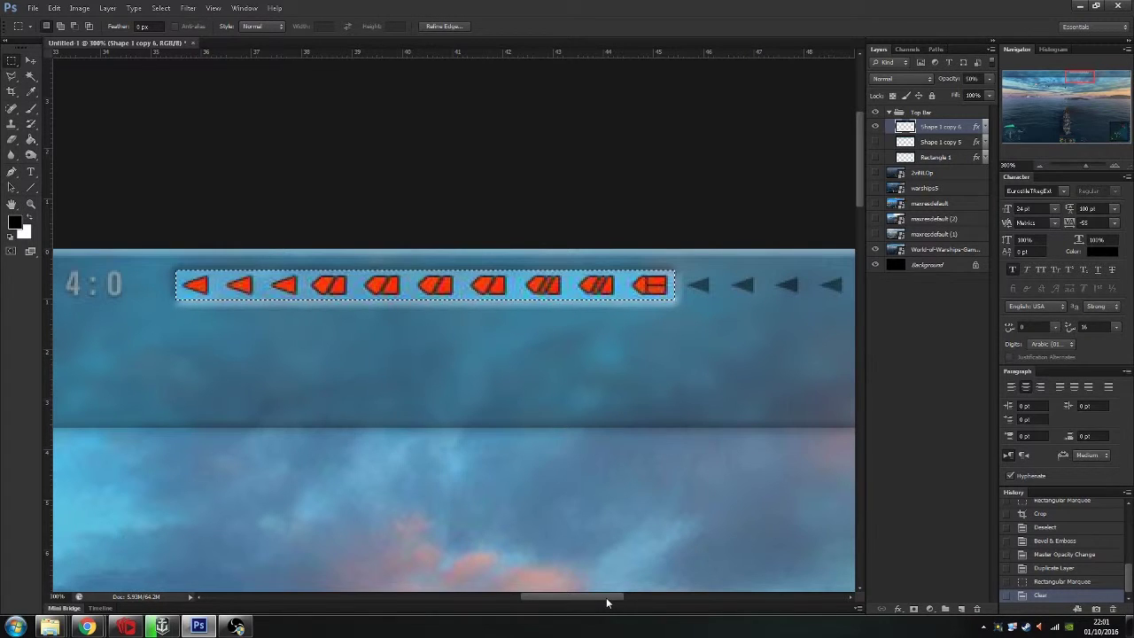
left_click_drag(410, 275, 65, 273)
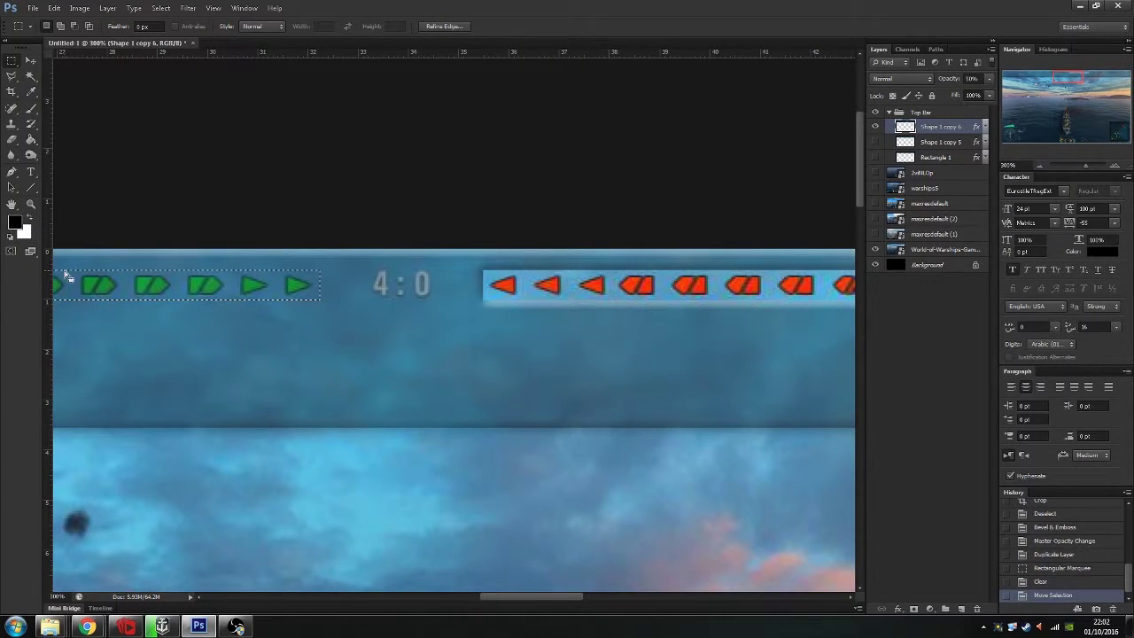
key("Delete")
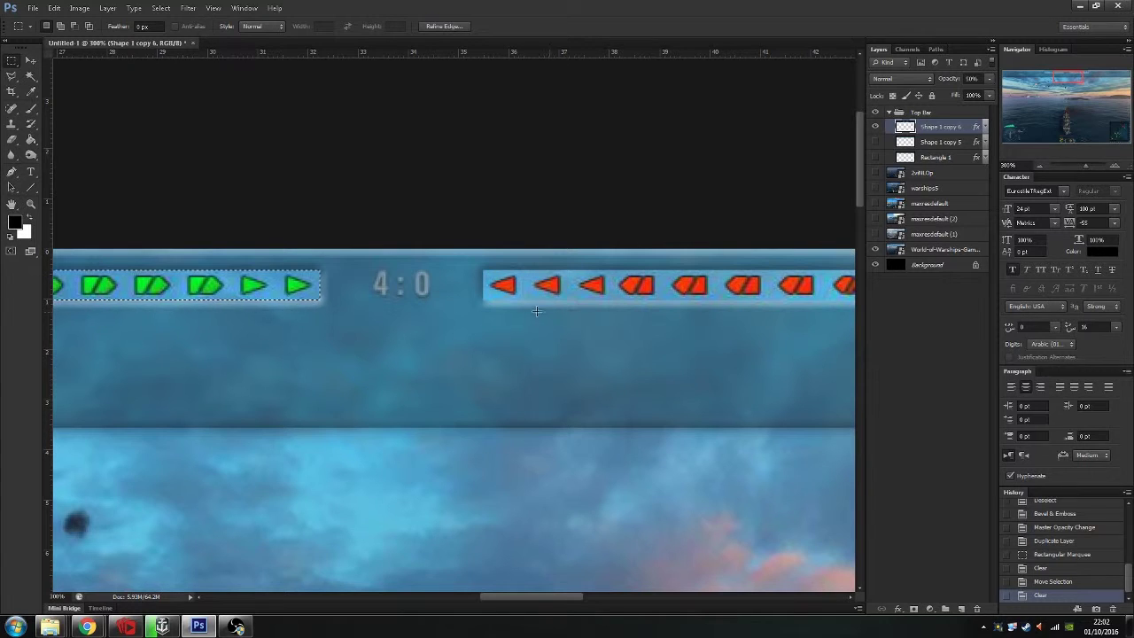
left_click(1042, 165)
left_click(1041, 165)
left_click(1042, 164)
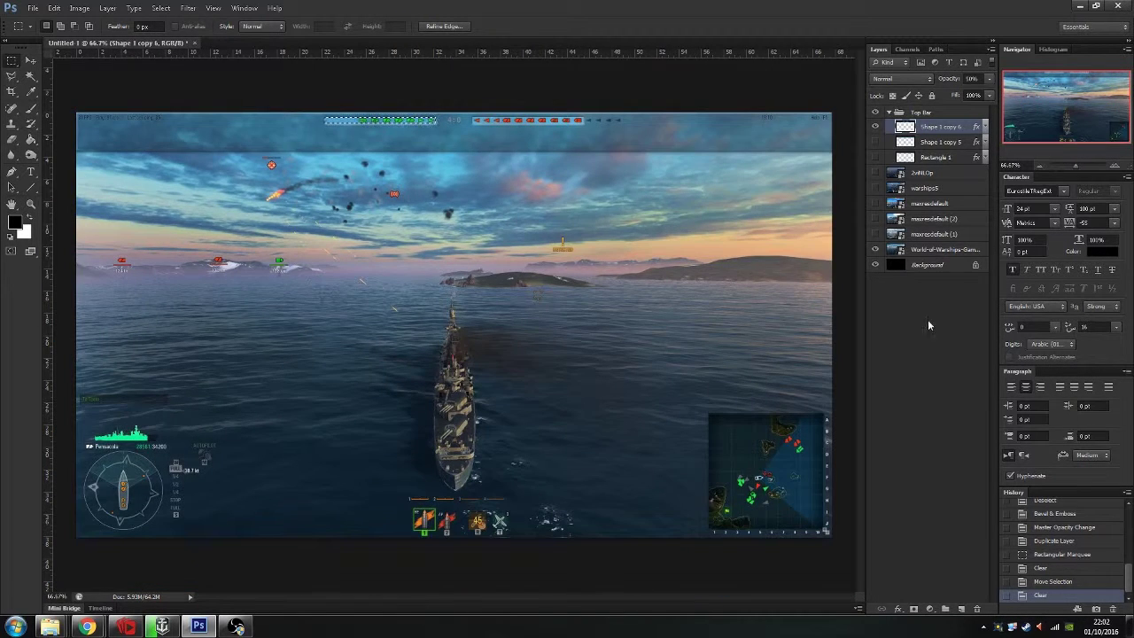
Clear the selection, show the other screenshots beneath the openings, and delete the "maxresdefault" screenshot layer
left_click(876, 234)
key("ctrl+d")
left_click(876, 218)
left_click(875, 204)
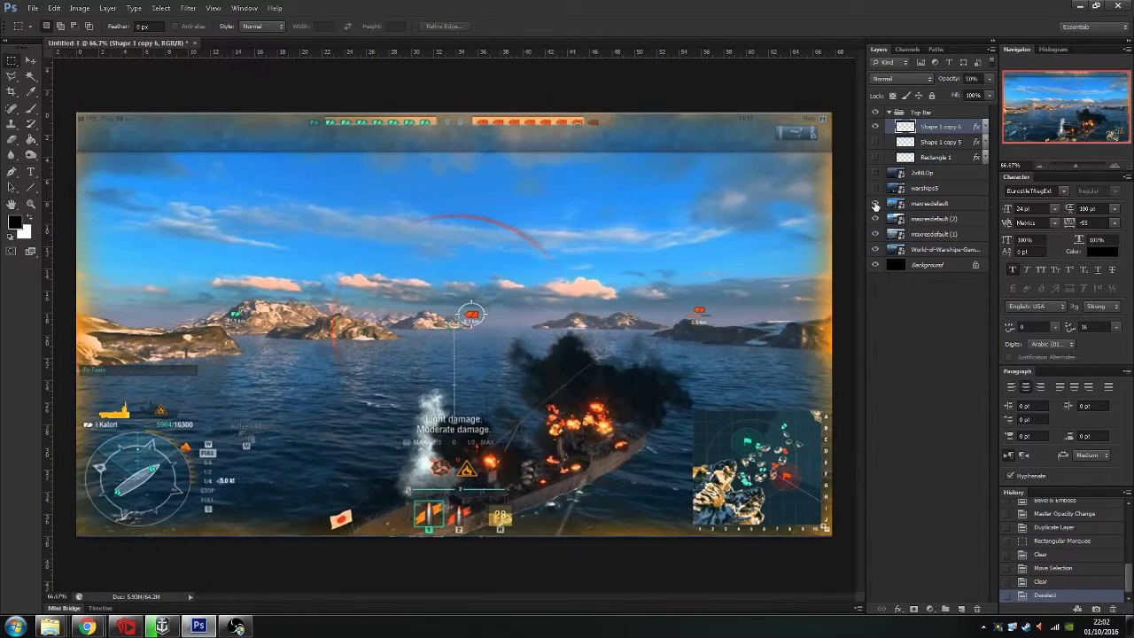
left_click(924, 204)
key("Delete")
Check the openings against the remaining screenshots and leave the "maxresdefault (1)" battle countdown screenshot displayed
left_click(875, 189)
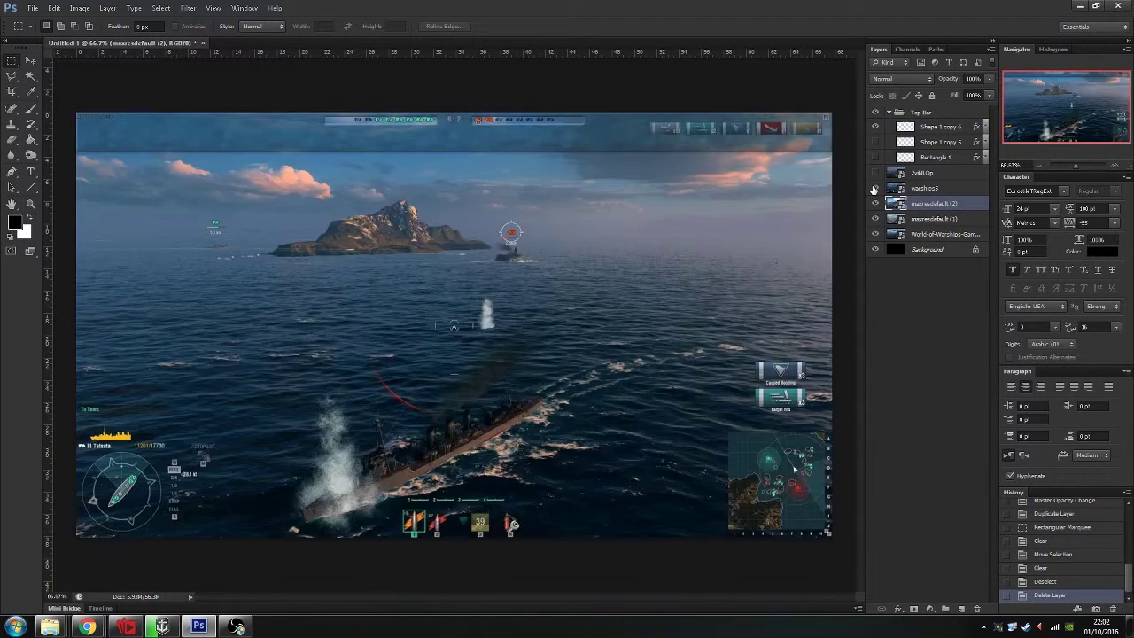
left_click(875, 174)
left_click(875, 173)
left_click(876, 188)
left_click(876, 204)
left_click(876, 204)
left_click(876, 219)
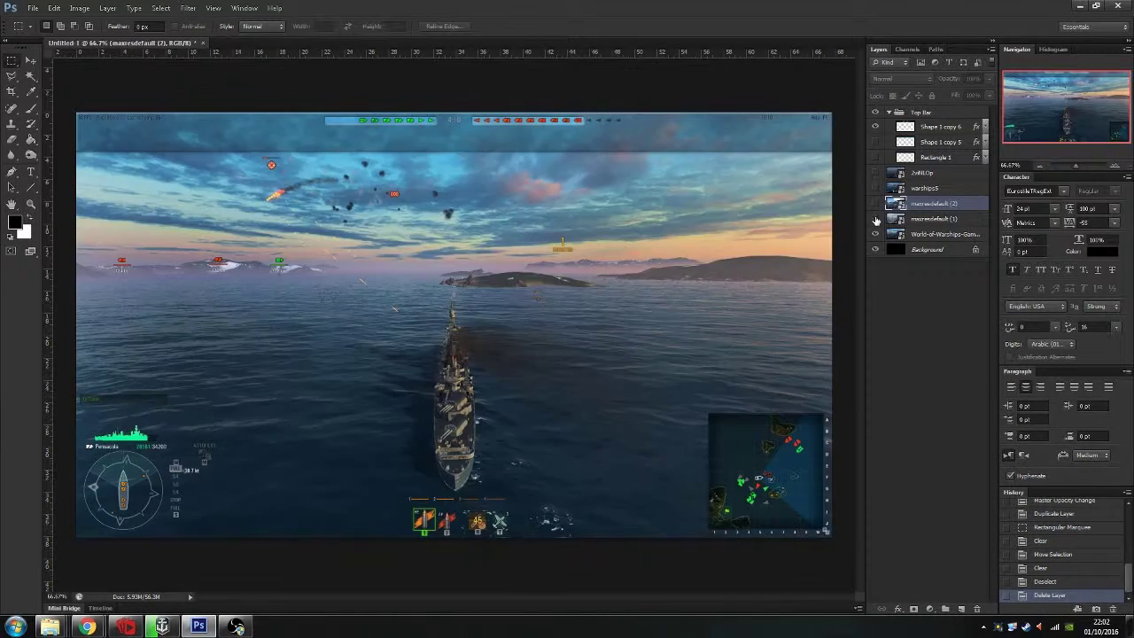
left_click(875, 219)
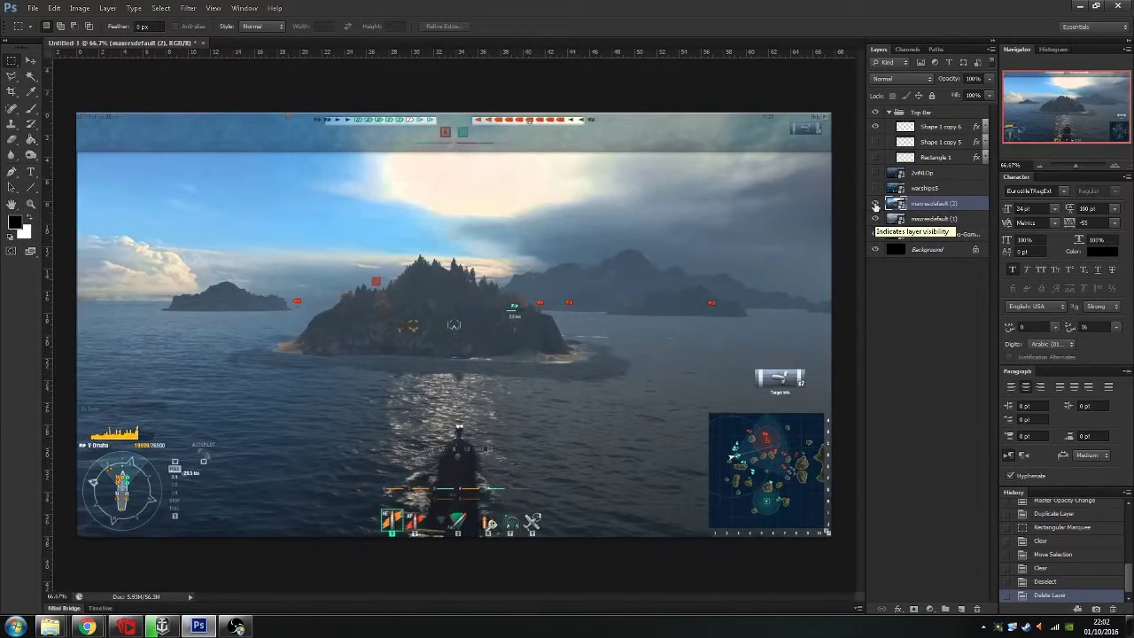
left_click(876, 218)
left_click(876, 203)
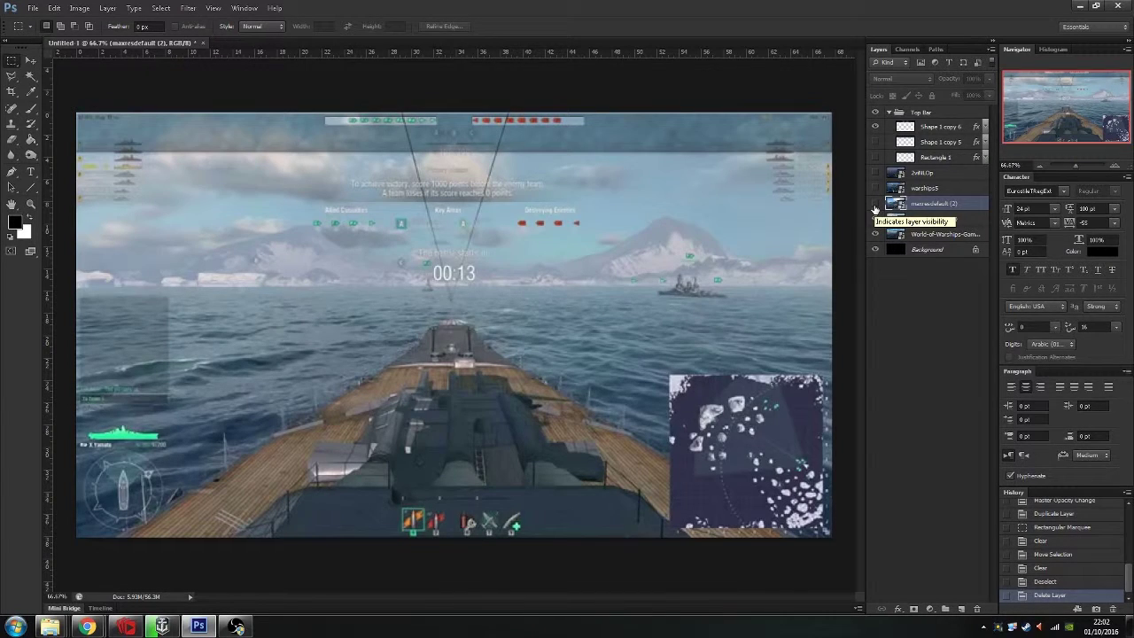
Draw a horizontal 1 px black line about 184 px long above the ship list at the canvas's right edge
left_click(1116, 166)
left_click_drag(540, 600, 619, 600)
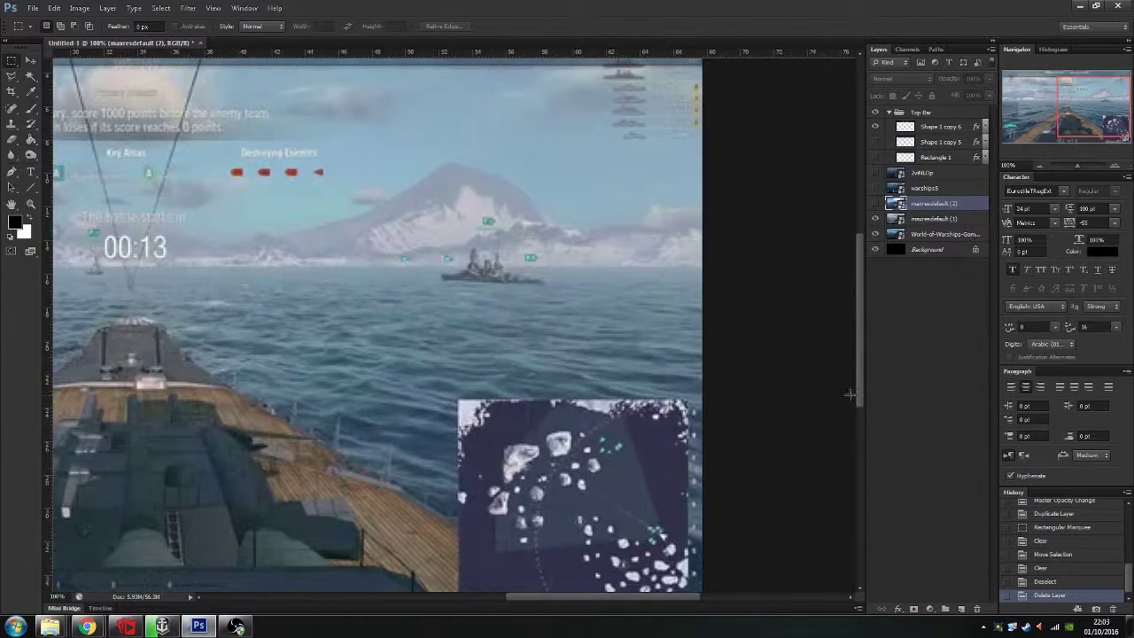
left_click_drag(858, 367, 858, 305)
left_click(1115, 167)
left_click_drag(678, 596, 712, 596)
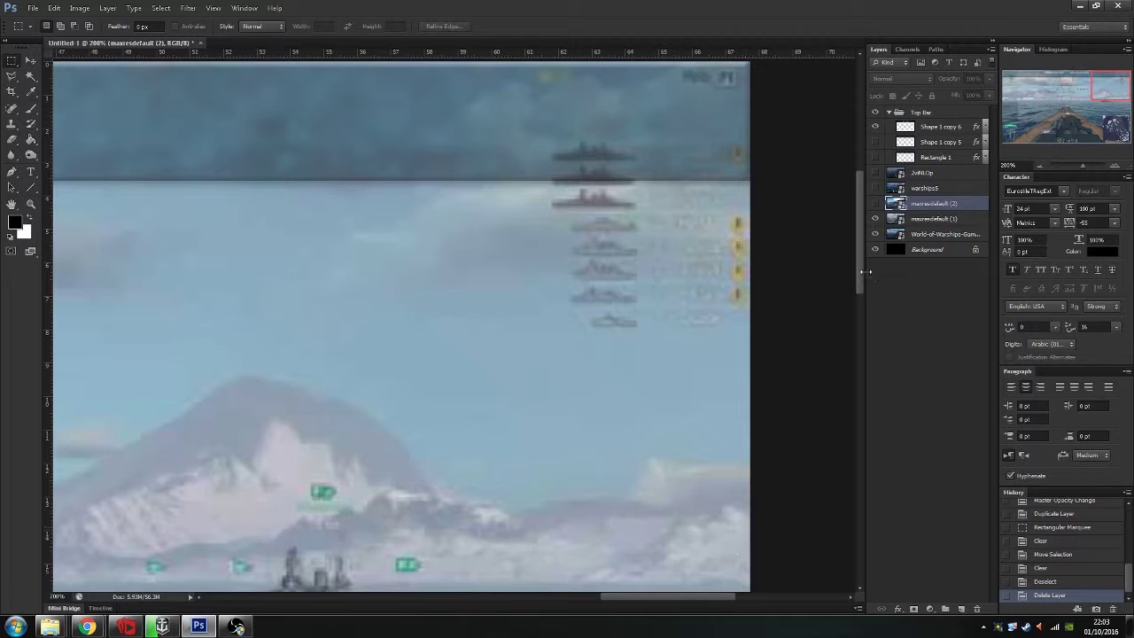
left_click_drag(860, 269, 859, 258)
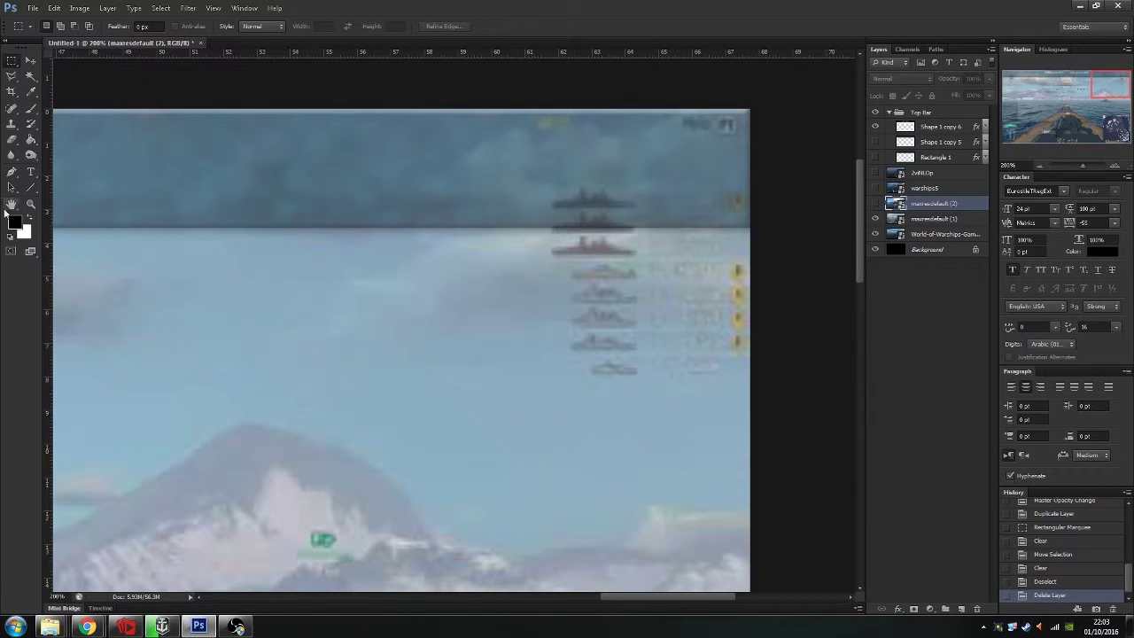
left_click(34, 188)
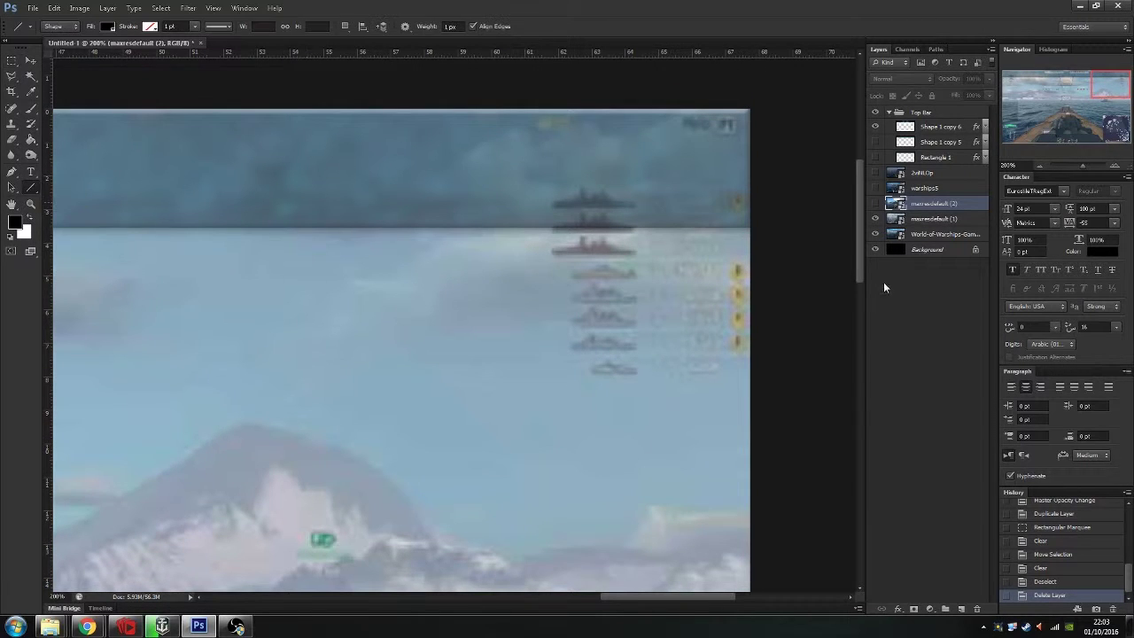
left_click_drag(760, 186, 545, 186)
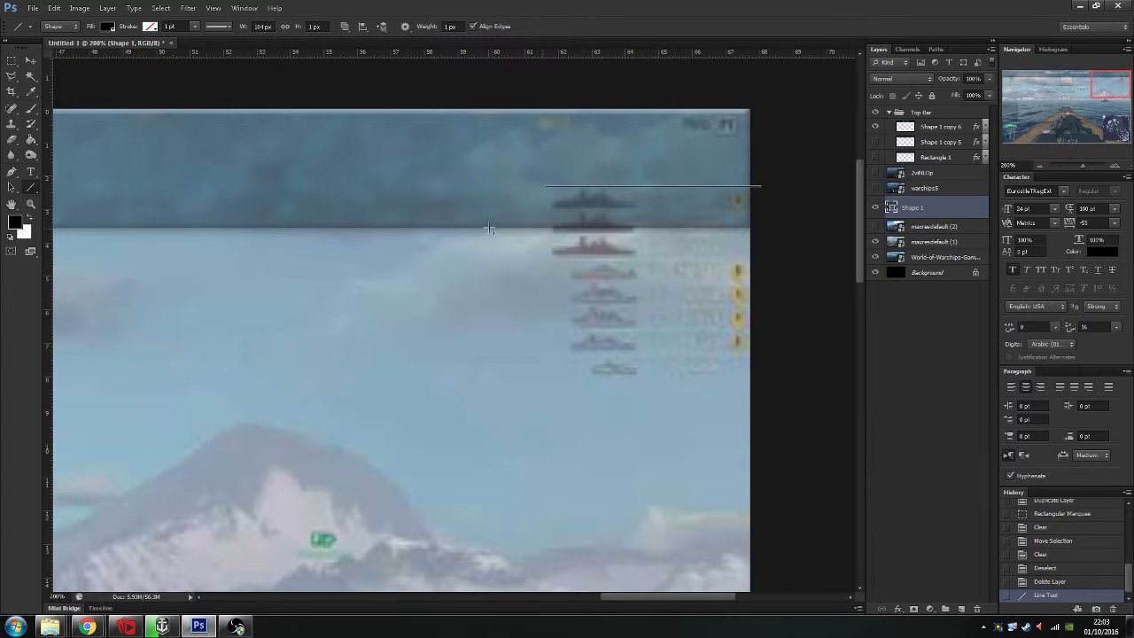
Duplicate the horizontal line layer and rotate the copy to -45 degrees
right_click(891, 208)
left_click(966, 243)
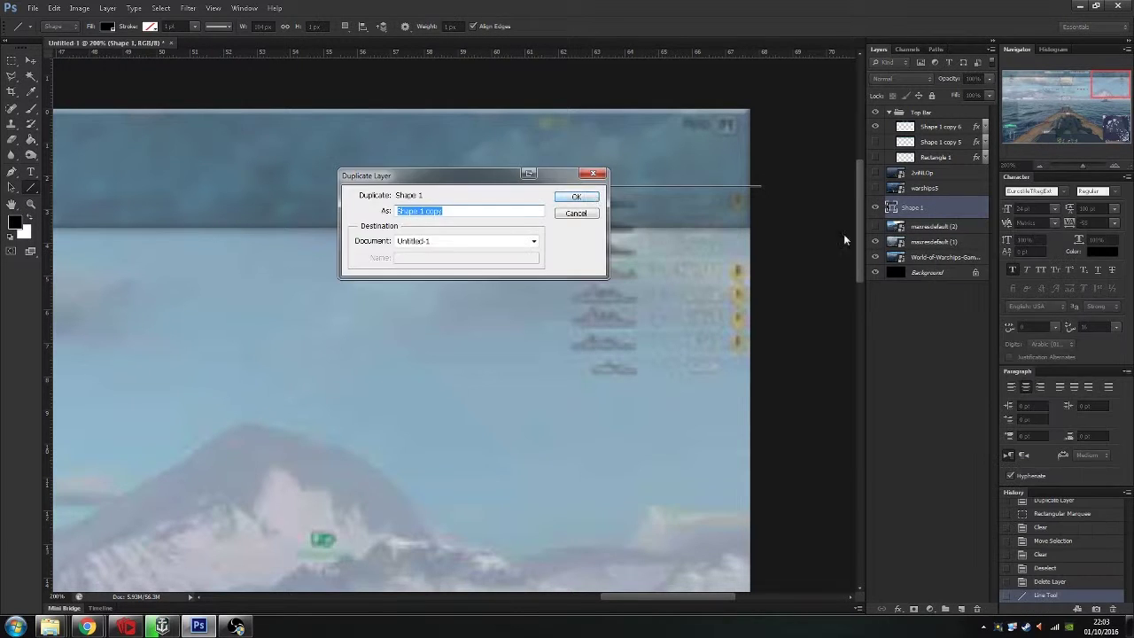
left_click(587, 196)
key("ctrl+t")
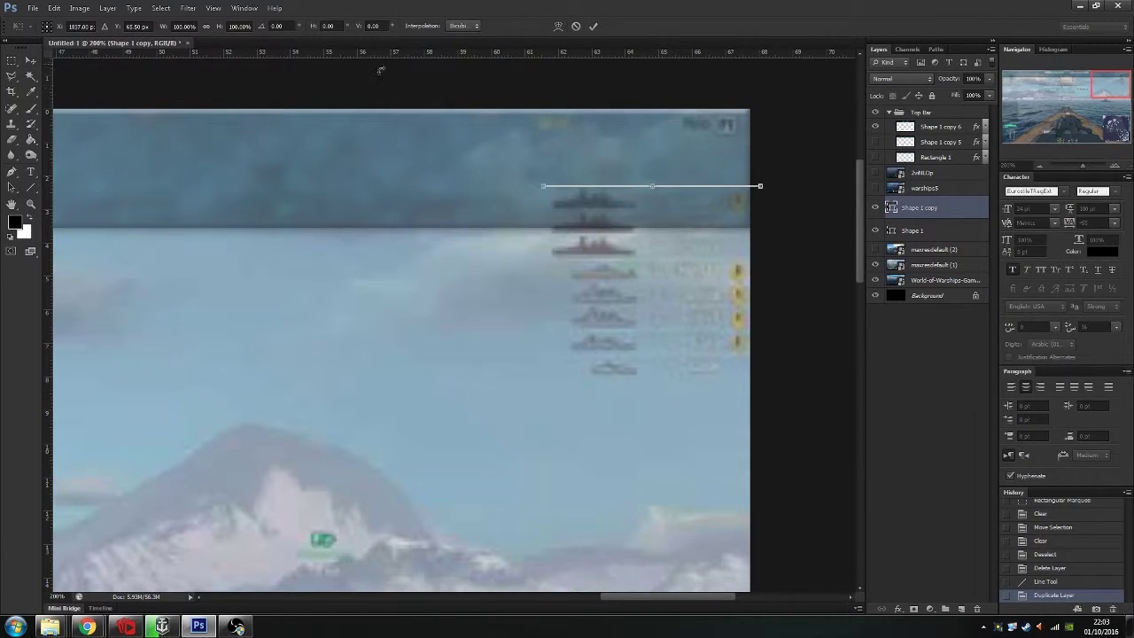
type("45")
key("Return")
left_click(275, 26)
type("-")
key("Return")
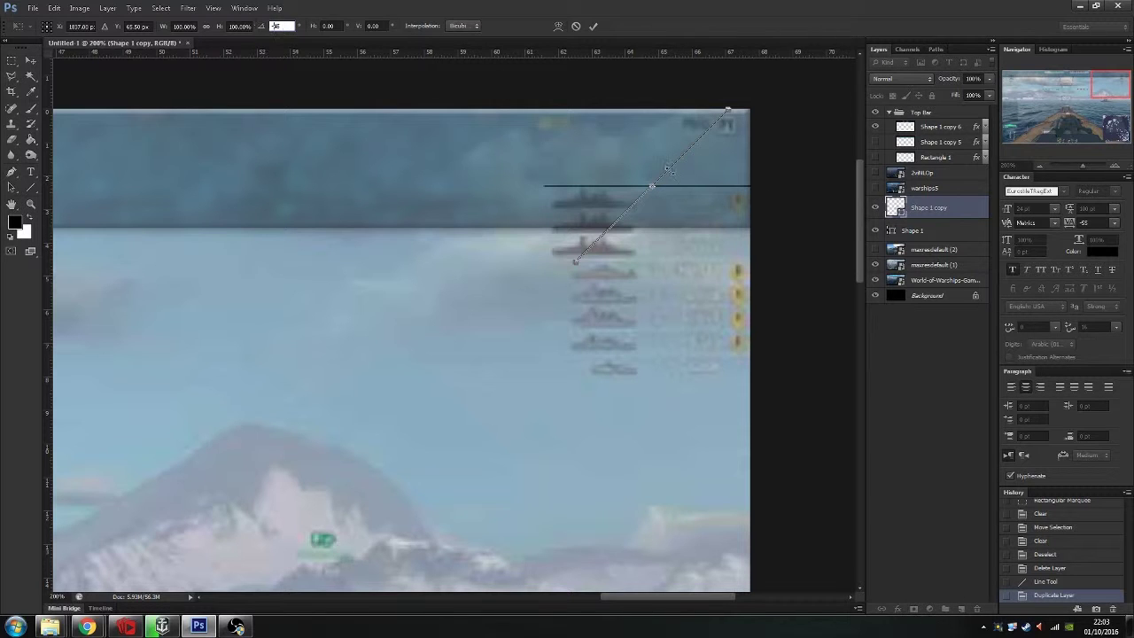
left_click(593, 25)
Move the diagonal line so its upper end meets the left end of the horizontal line
double_click(1115, 165)
left_click_drag(860, 223, 859, 198)
left_click_drag(675, 597, 719, 597)
left_click_drag(560, 273, 190, 426)
left_click_drag(725, 598, 707, 602)
Close the corner outline with a line along the bar's bottom edge and a vertical line at the canvas's right edge
left_click(31, 188)
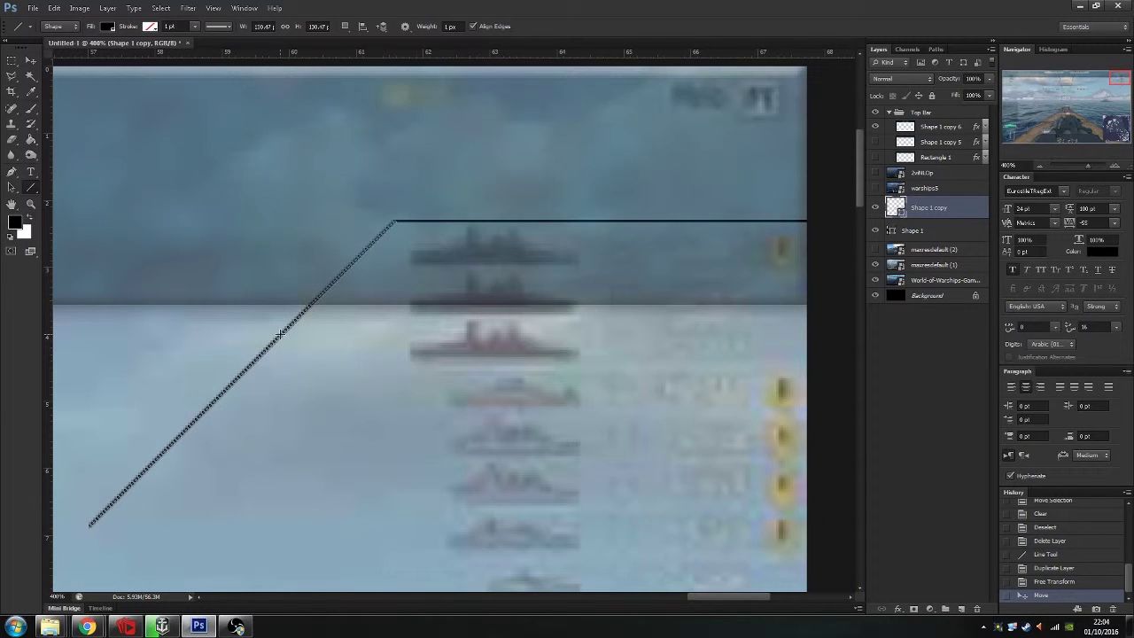
left_click_drag(310, 305, 807, 304)
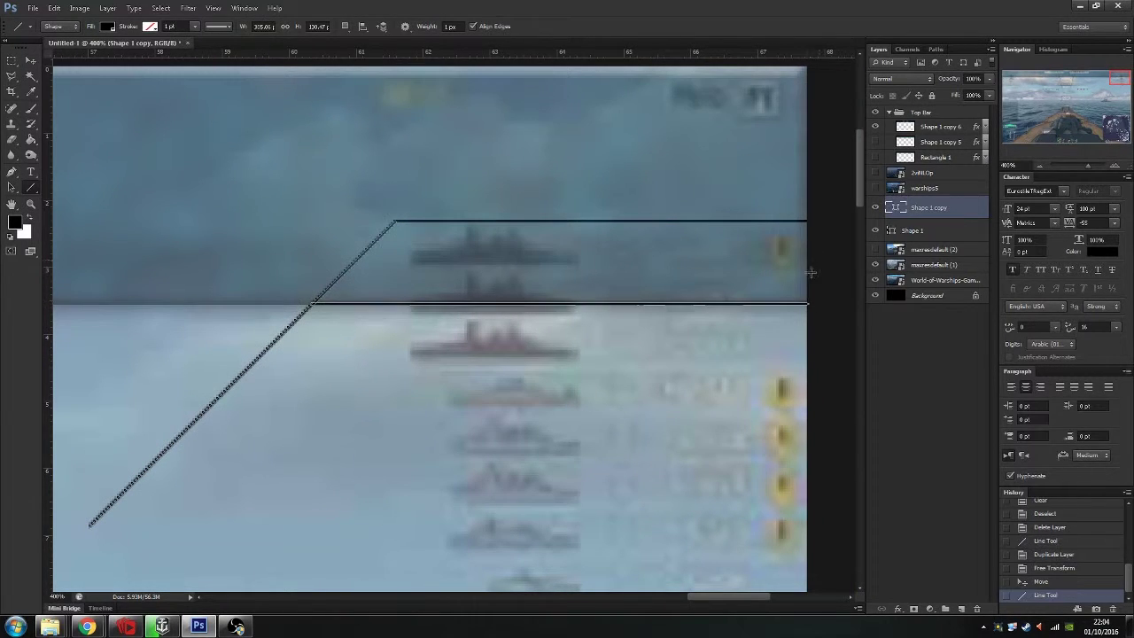
left_click_drag(807, 221, 806, 304)
Merge the line layers into one and rasterize the merged layer
left_click(921, 228, "shift")
right_click(922, 230)
left_click(992, 468)
right_click(930, 206)
left_click(966, 296)
Erase the part of the diagonal line that extends below the top bar and clear the selection
left_click(11, 60)
left_click_drag(70, 544, 322, 306)
key("Delete")
left_click_drag(804, 177, 346, 348)
left_click(488, 285)
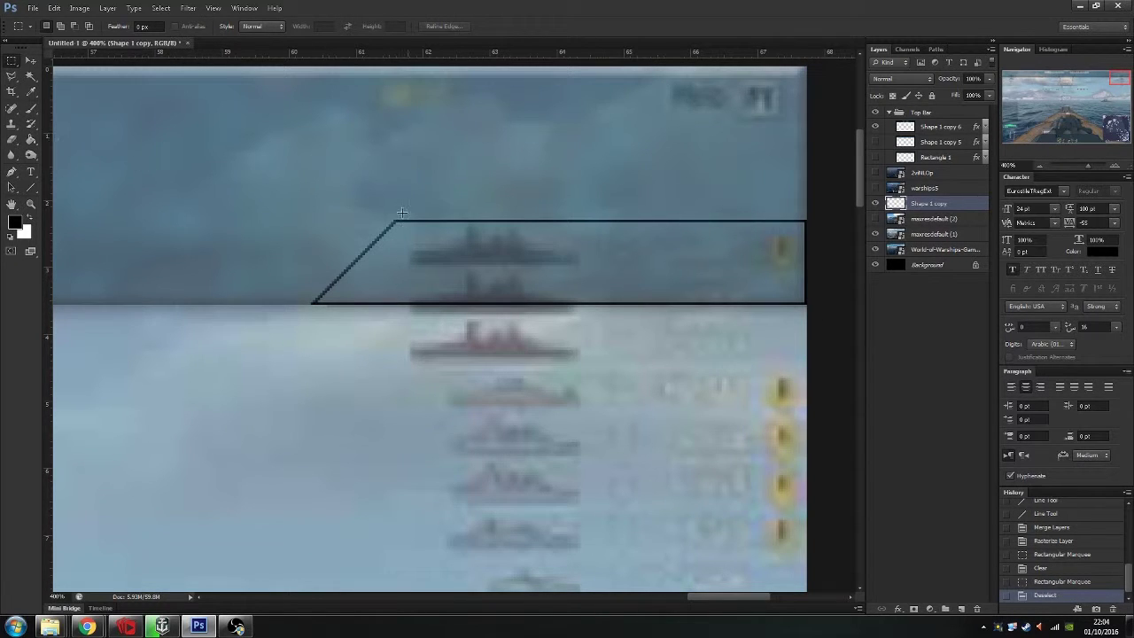
Move the corner outline layer above the screenshots and fill the outline with black
left_click(906, 289)
left_click(31, 140)
left_click(508, 270)
left_click(565, 237)
left_click_drag(935, 207, 931, 171)
left_click(701, 276)
Select the black corner shape and paste a copy of it as a new layer
left_click(30, 77)
left_click(530, 259)
left_click(530, 258)
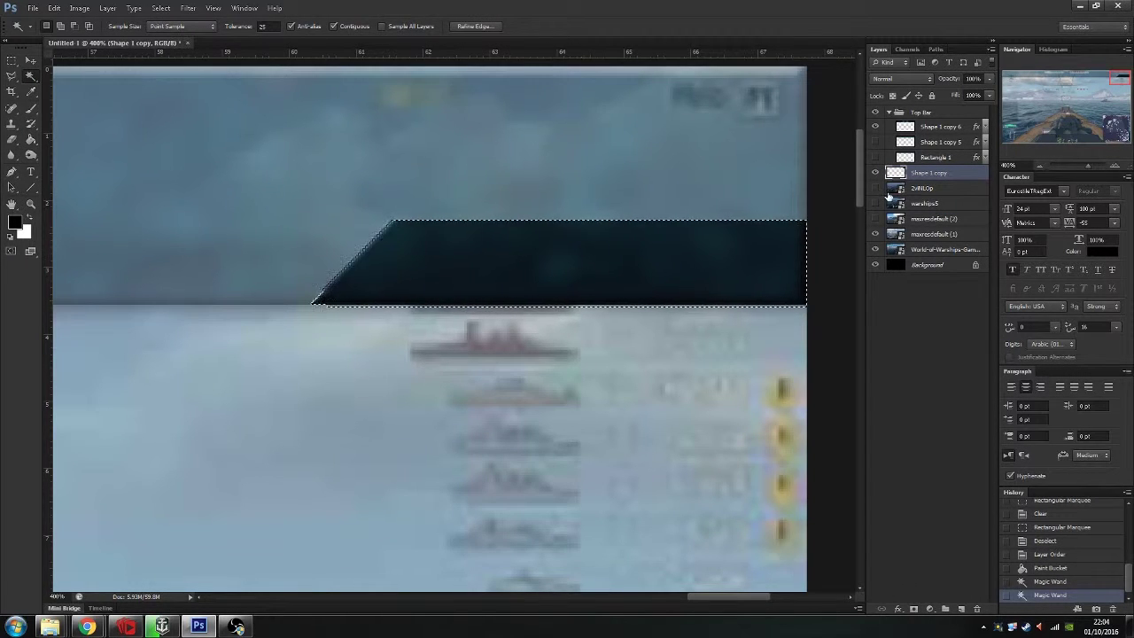
key("m")
left_click_drag(232, 174, 829, 335)
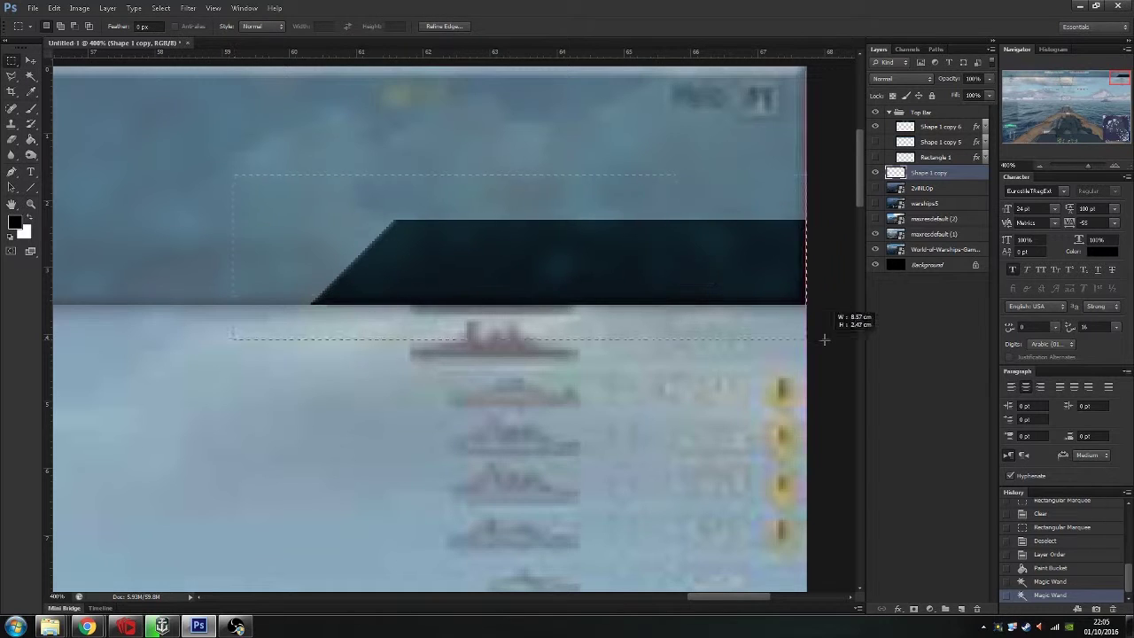
left_click_drag(709, 597, 293, 596)
key("ctrl+v")
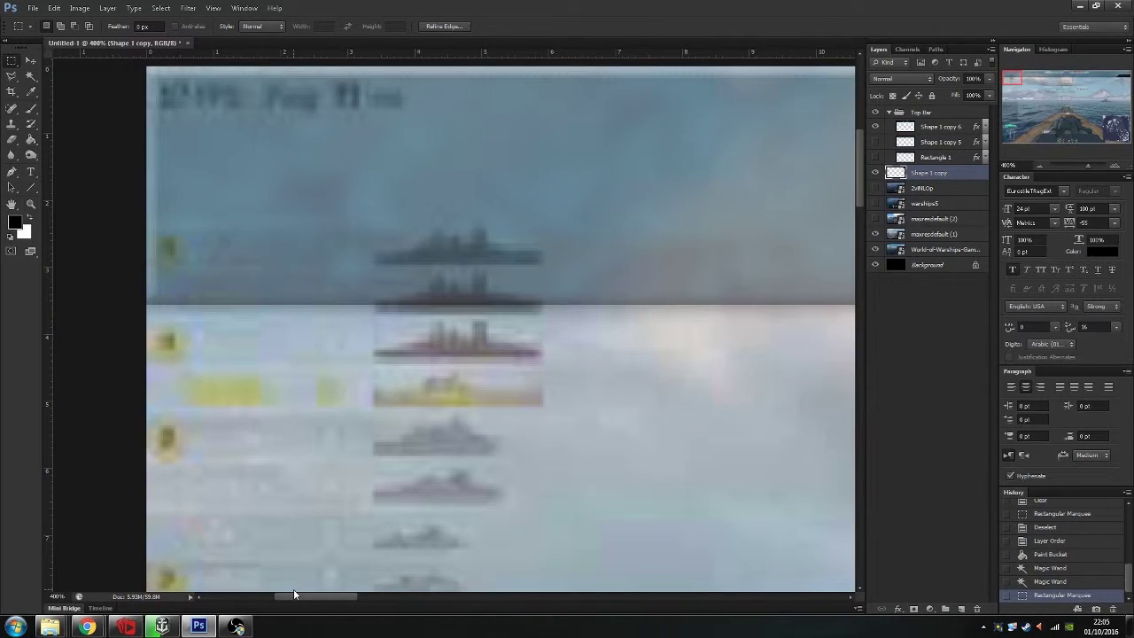
Move the pasted corner shape across to the left end of the top bar
left_click(28, 62)
key("Up")
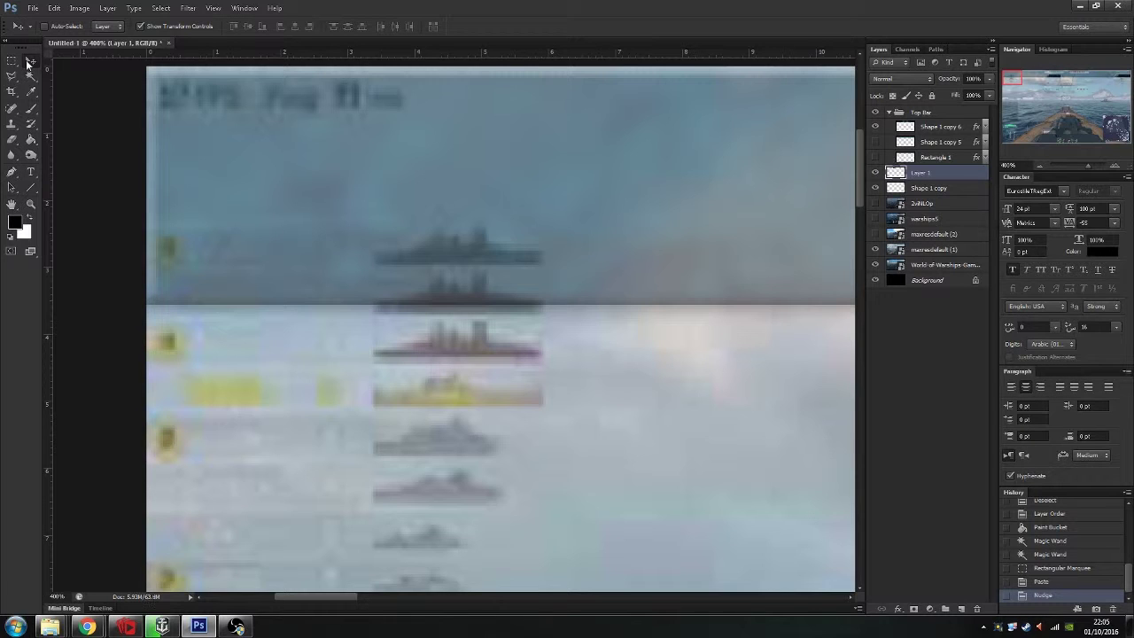
key("shift+Left")
key("shift+Left")
key("shift+Left")
key("shift+Left")
key("shift+Left")
key("shift+Left")
key("shift+Left")
key("shift+Left")
key("shift+Left")
key("shift+Left")
key("shift+Left")
key("shift+Left")
key("shift+Left")
key("shift+Left")
key("shift+Left")
key("shift+Left")
key("shift+Left")
key("shift+Left")
key("shift+Left")
key("shift+Left")
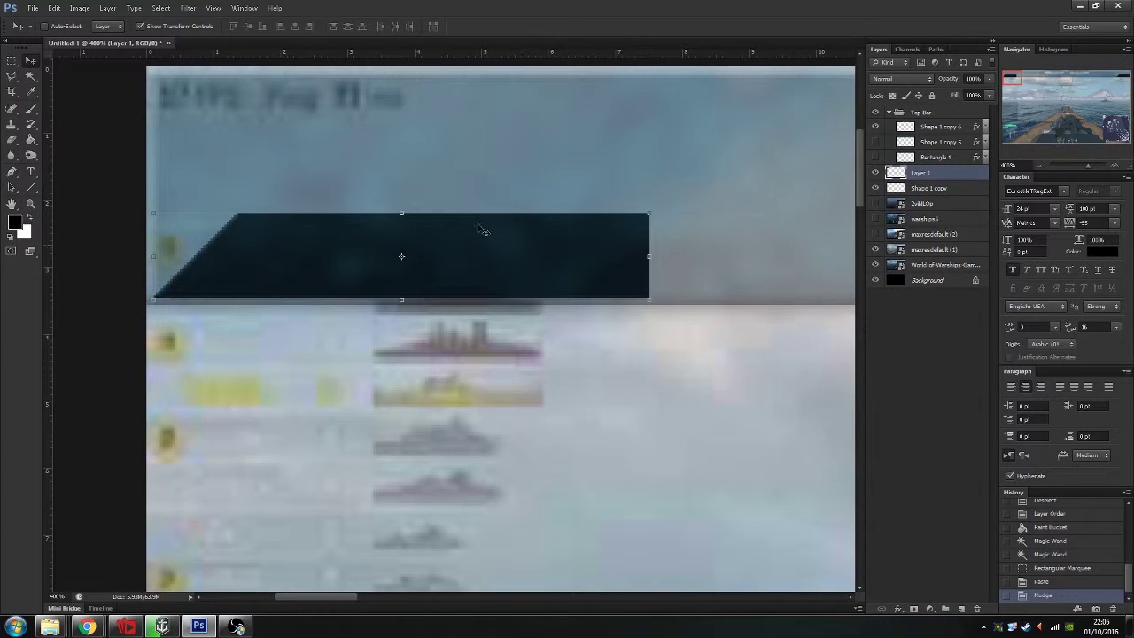
Mirror the pasted shape with a width of -100% and nudge it flush with the canvas's left edge and bar bottom
key("ctrl+t")
type("-100.00")
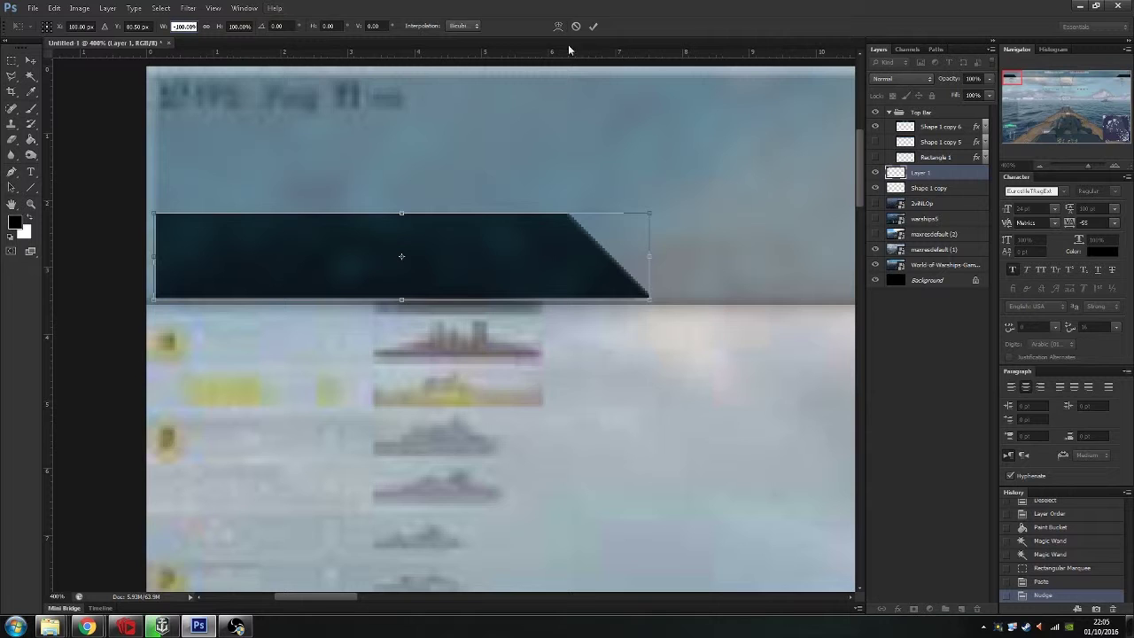
key("Return")
key("Down")
key("Down")
key("Left")
key("Left")
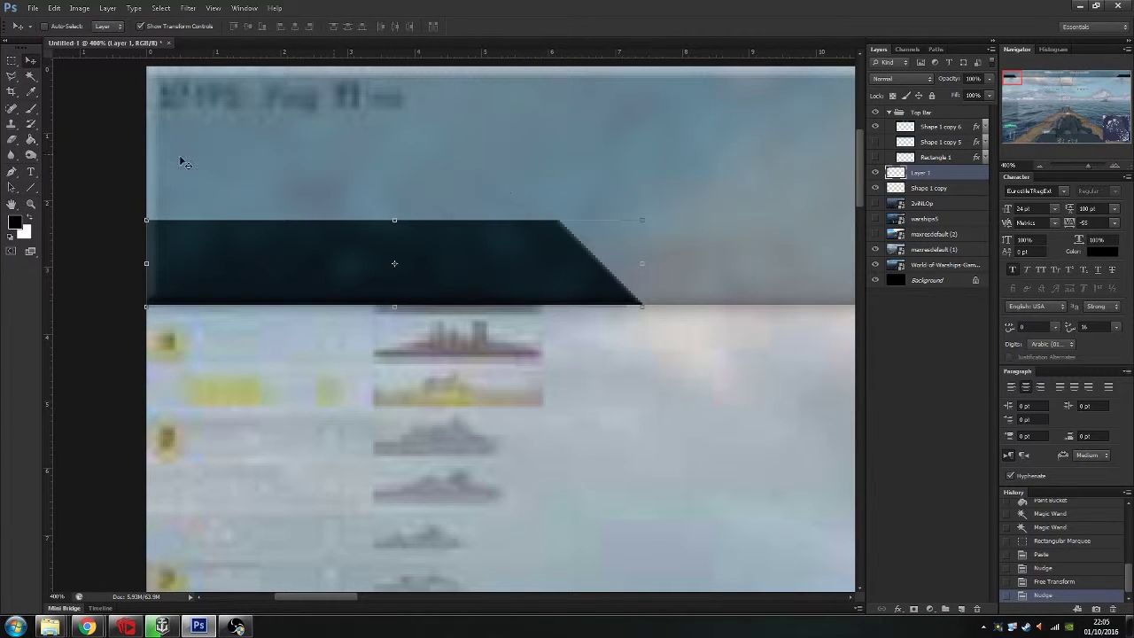
Select the left corner shape's area and delete it from the duplicated top bar layer
key("w")
left_click(332, 256)
left_click(942, 128)
key("Delete")
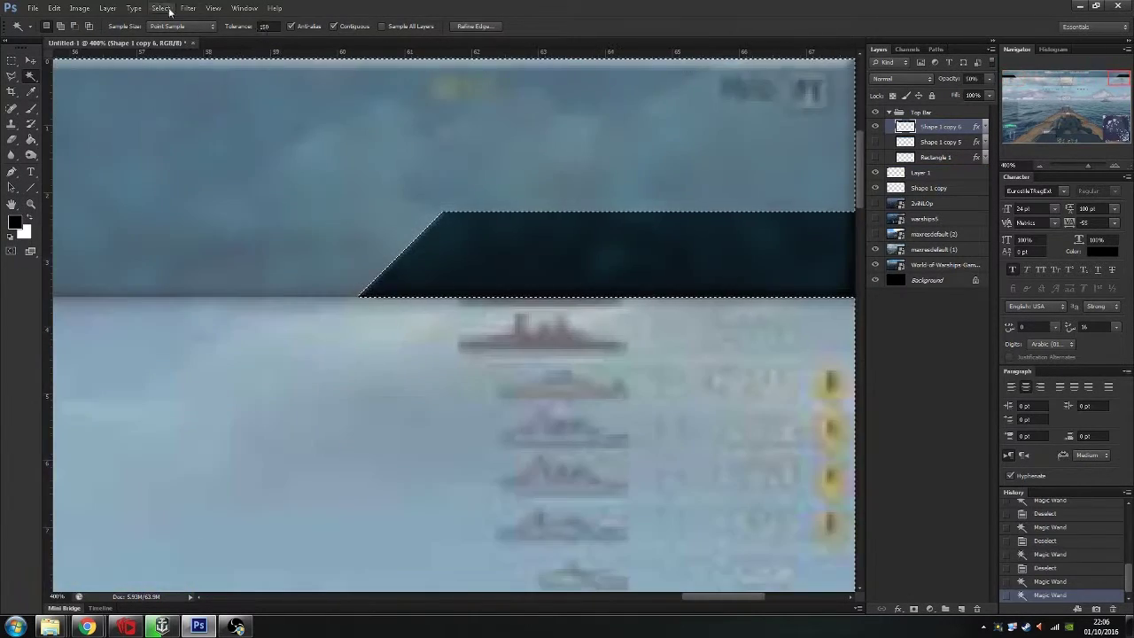
Invert the selection around the right corner shape, clear that area from the top bar, and deselect
left_click(160, 8)
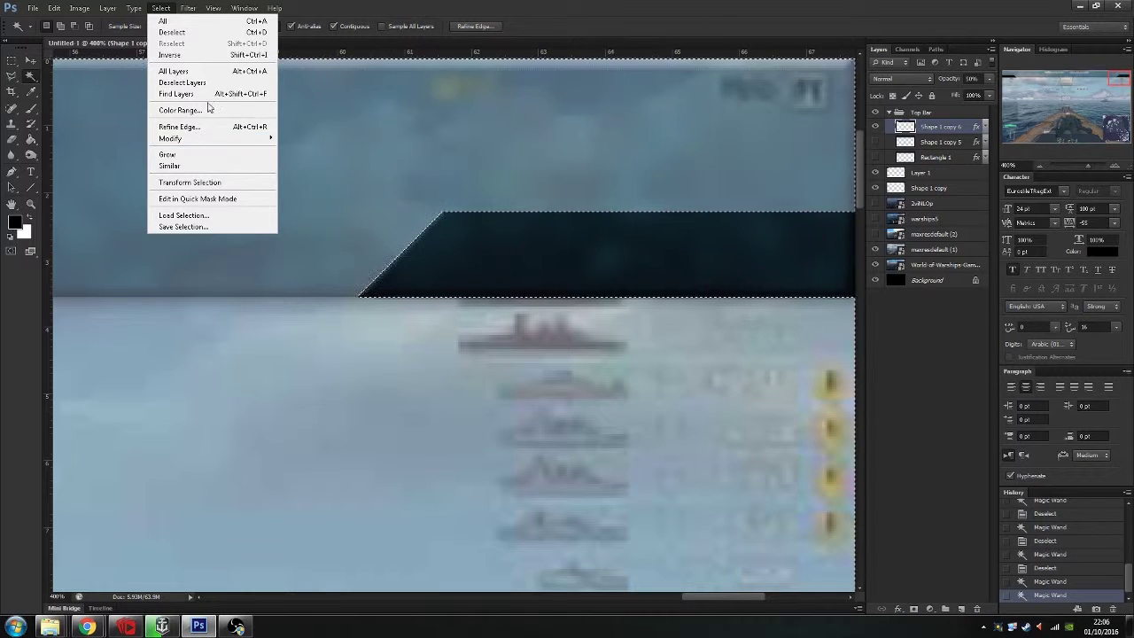
left_click(193, 55)
key("Delete")
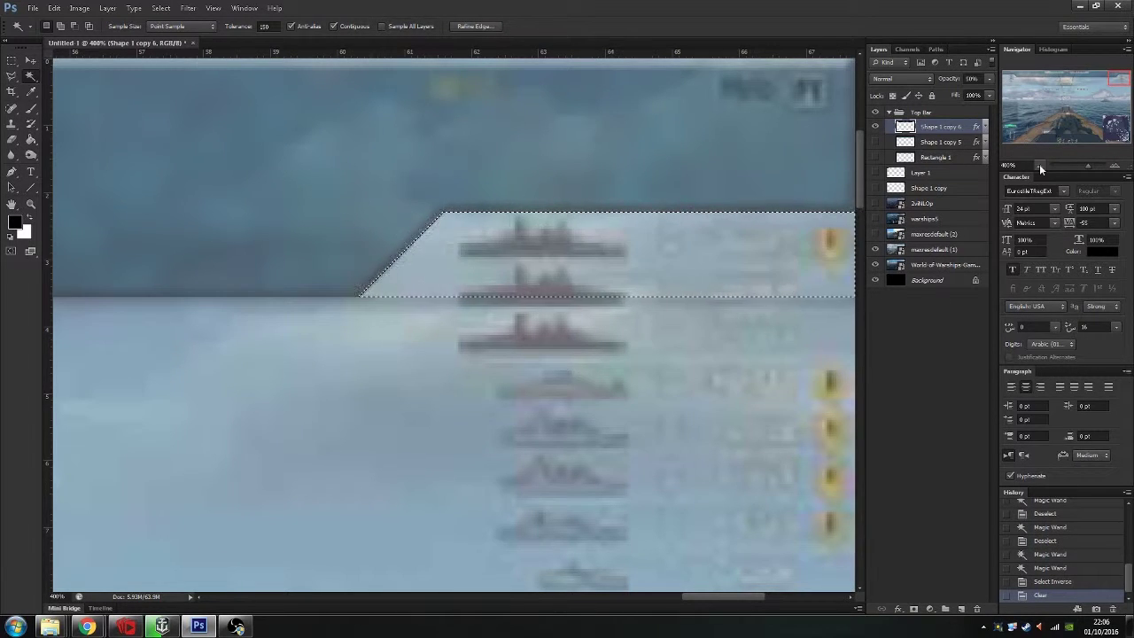
left_click(1040, 166)
left_click(1040, 165)
left_click(1040, 166)
left_click(1042, 166)
key("ctrl+d")
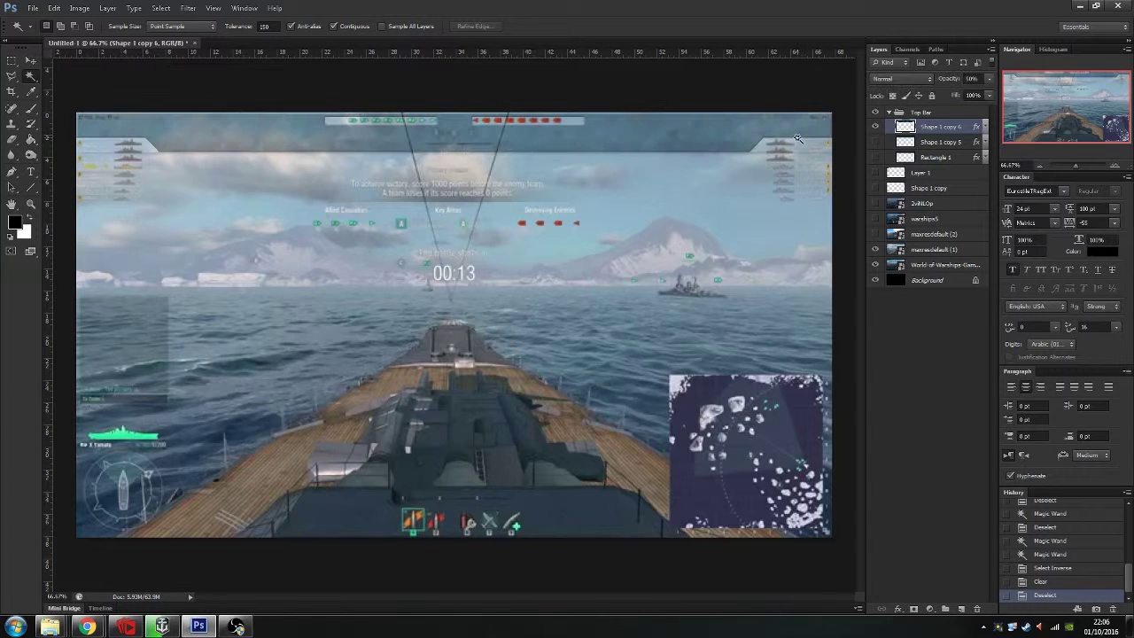
Select a full-width strip directly below the top bar, clear the leftover bar edge under the notches, and deselect
left_click(12, 60)
left_click_drag(76, 209, 851, 165)
left_click(1115, 165)
left_click(1115, 166)
left_click(1115, 166)
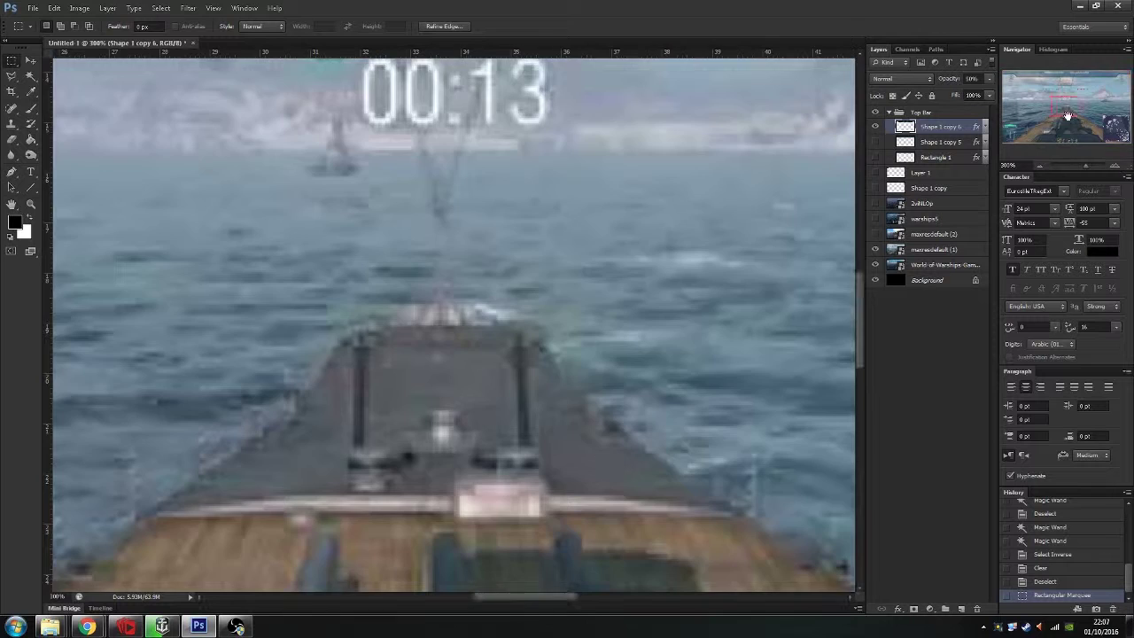
left_click(1120, 78)
left_click_drag(620, 299, 618, 240)
key("Delete")
key("ctrl+d")
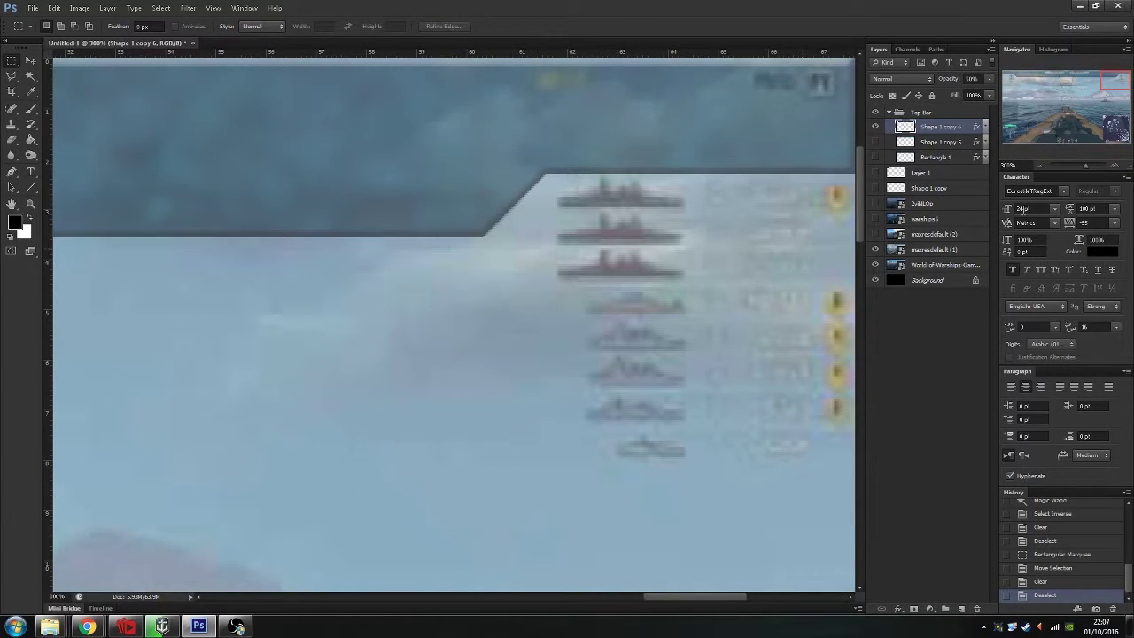